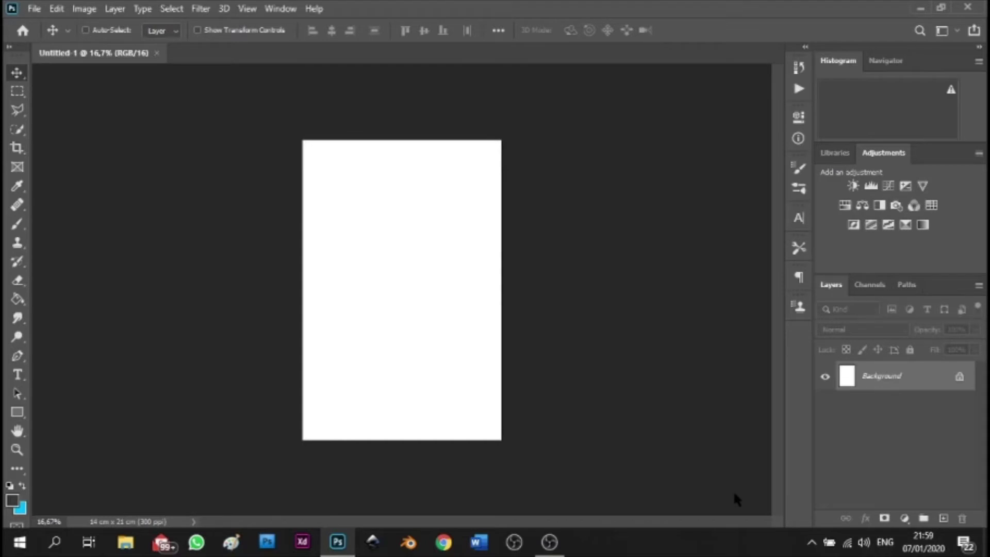
- Open the image hand-1044883.jpg from the Downloads folder
key(ctrl)
key(ctrl+o)
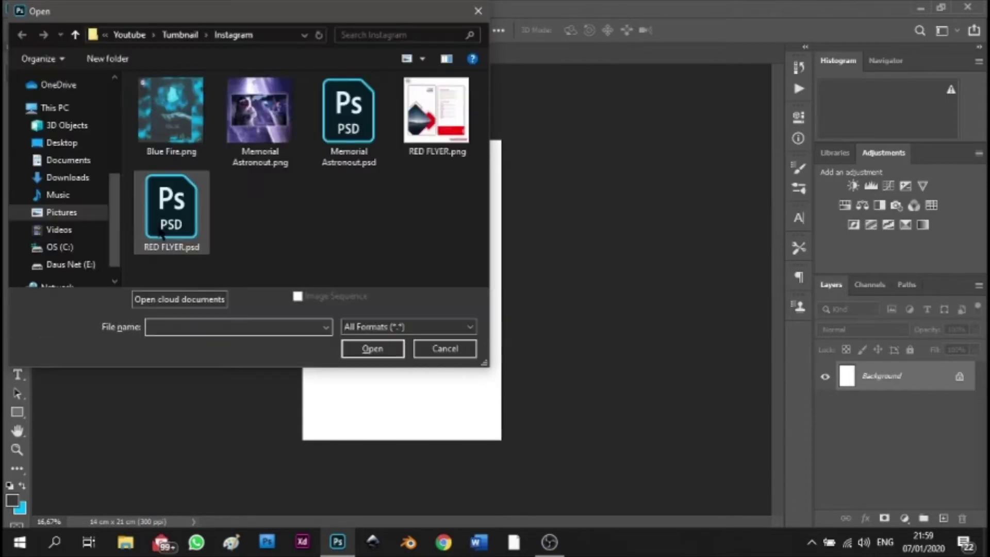
scroll(61, 216, up, 1)
click(69, 236)
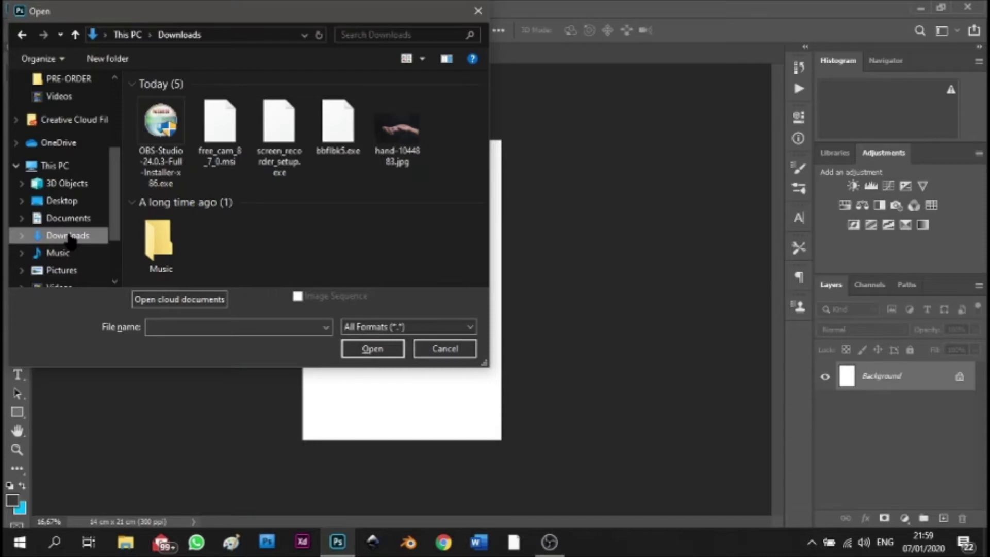
key(Escape)
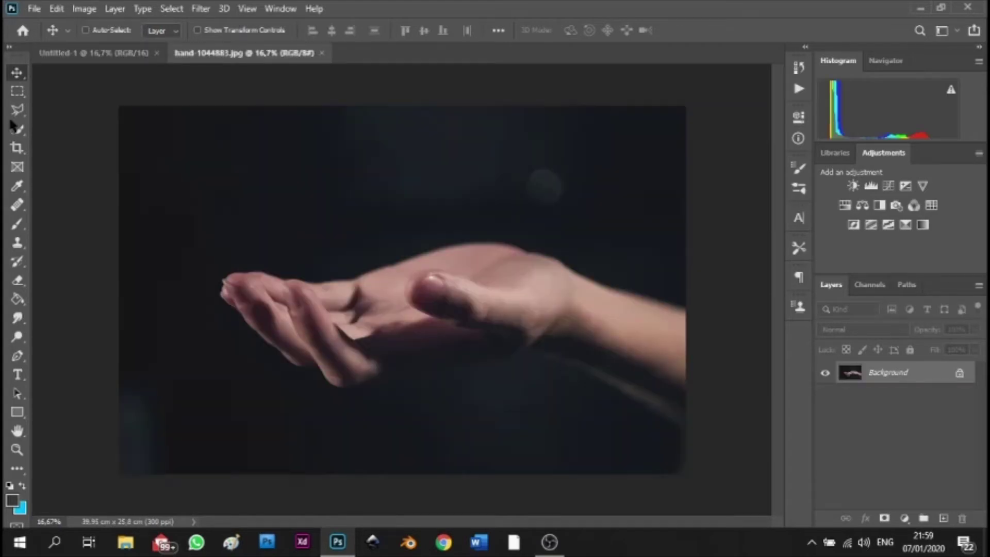
- Select the hand and forearm with the Object Selection Tool and move the selection into the Untitled-1 document
click(14, 127)
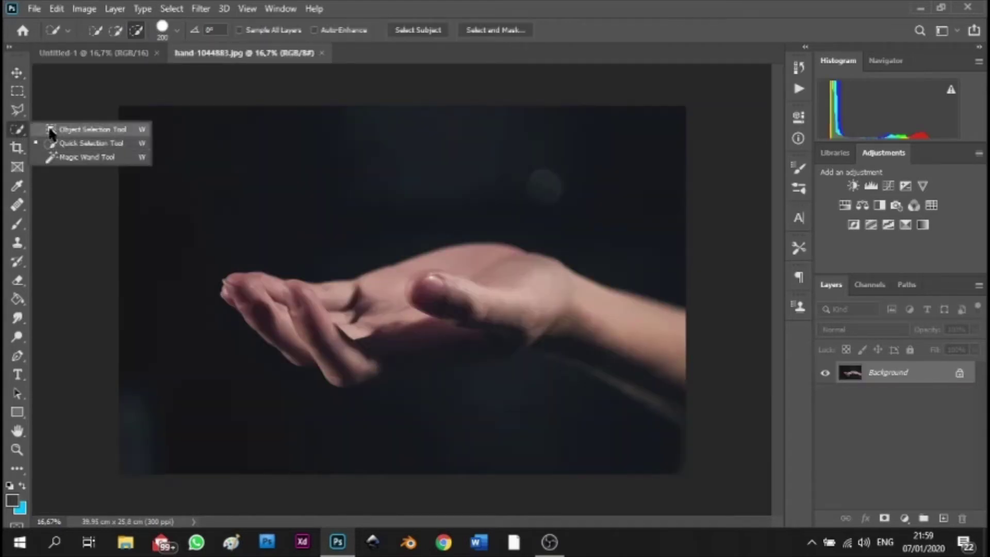
click(52, 126)
drag(201, 205, 693, 444)
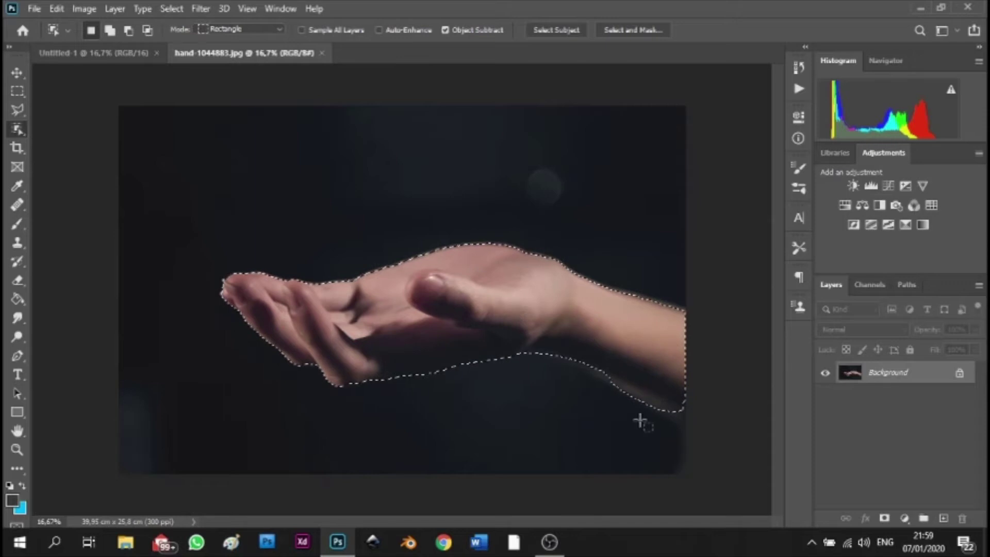
key(v)
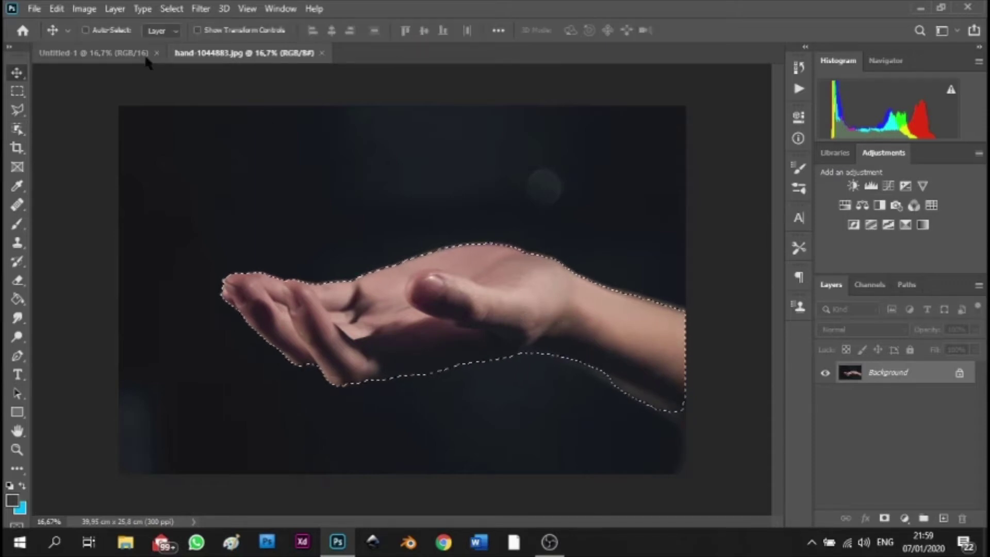
drag(419, 346, 417, 344)
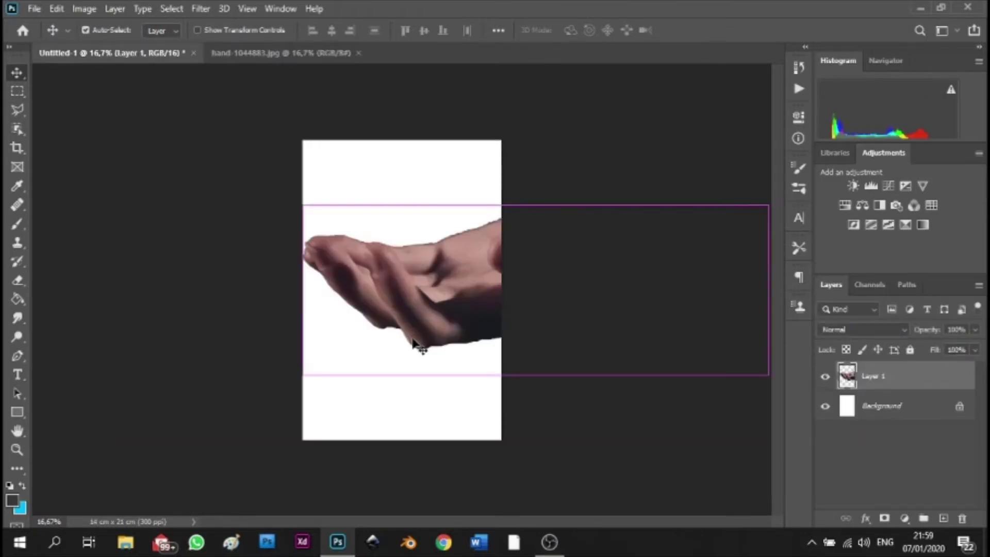
- Scale the hand proportionally to about 32.55% and position it against the page's right edge, a little below mid-height
key(ctrl+t)
drag(663, 348, 590, 322)
drag(479, 298, 414, 340)
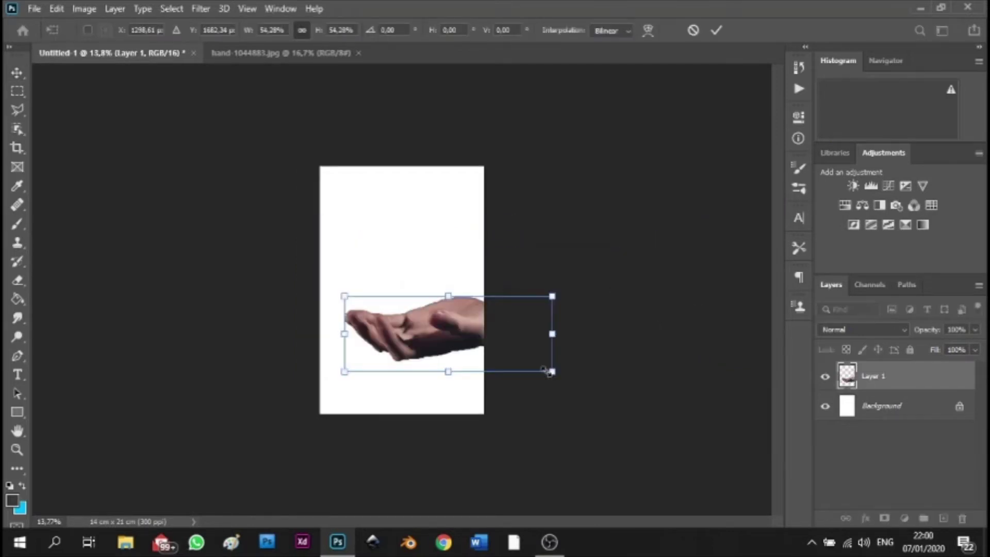
drag(550, 369, 497, 363)
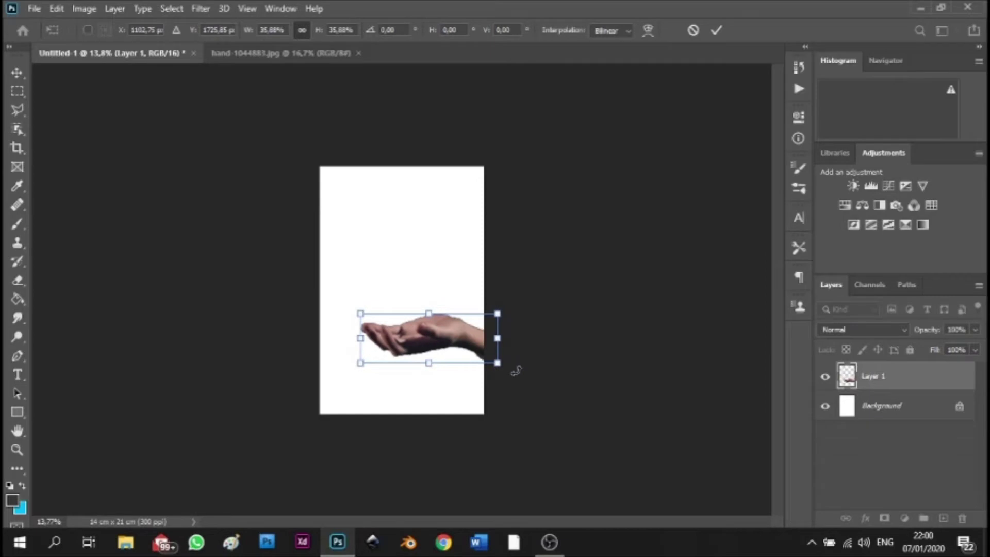
drag(360, 337, 373, 337)
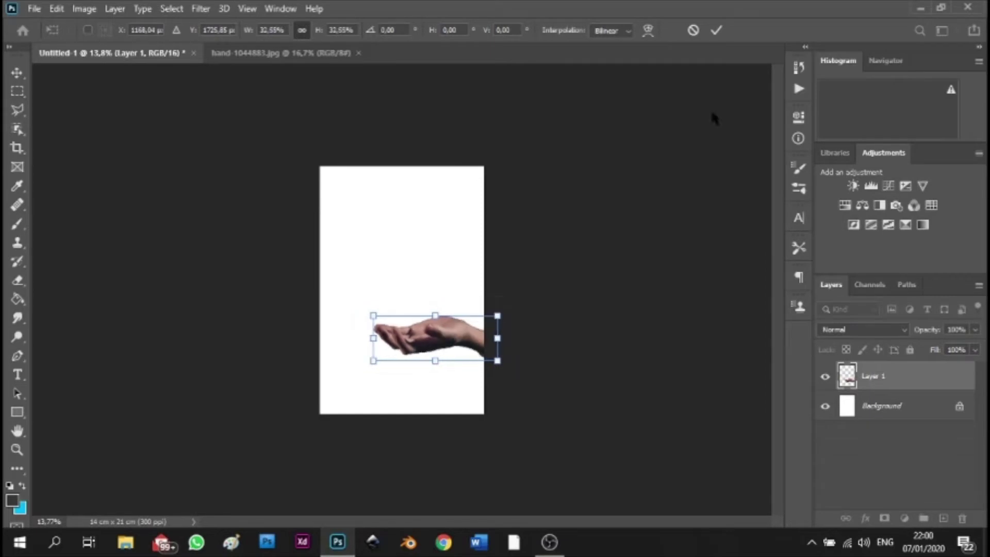
click(716, 30)
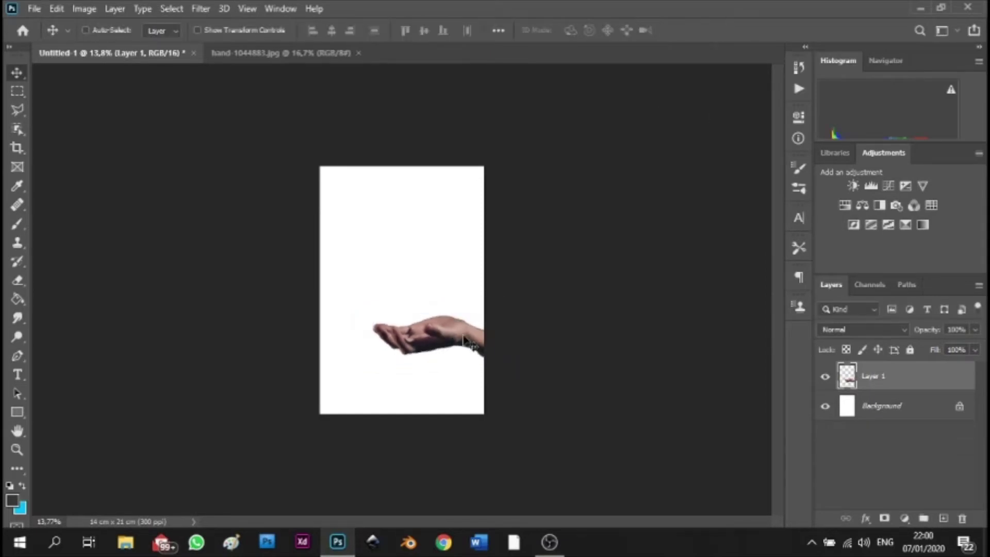
drag(466, 340, 469, 312)
scroll(469, 324, up, 4)
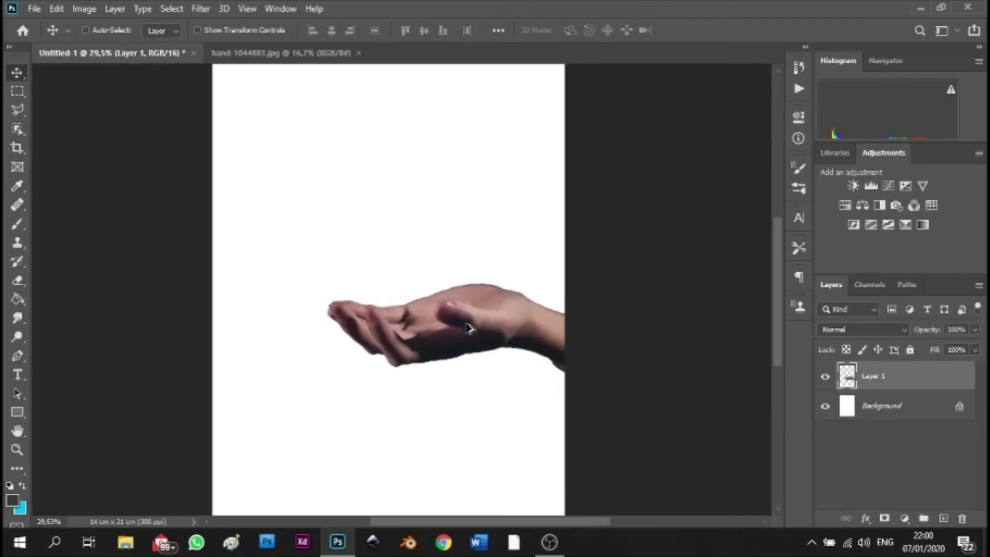
scroll(469, 329, down, 2)
scroll(469, 329, up, 1)
scroll(469, 328, down, 1)
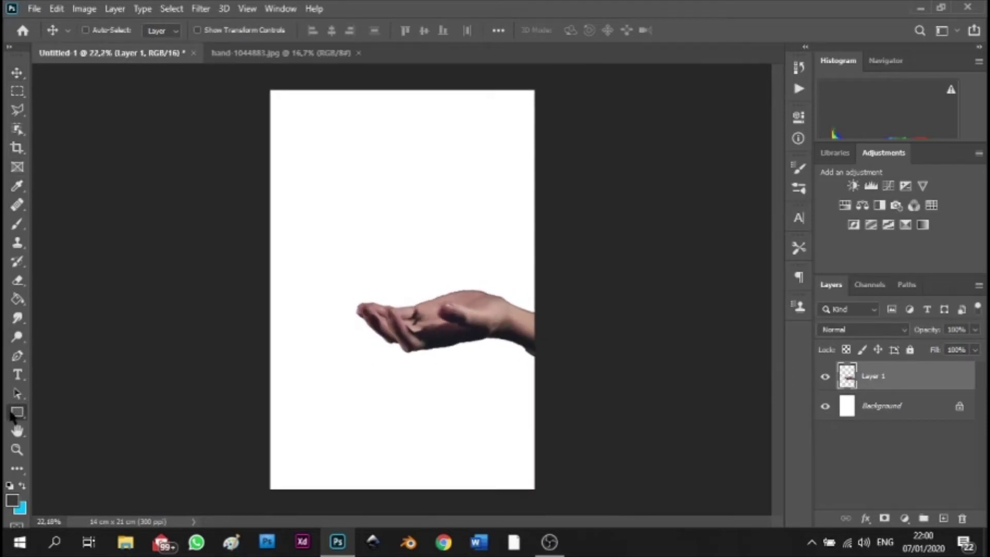
- Change the active shape tool from Rectangle to the Polygon Tool and return to the Move tool
click(15, 417)
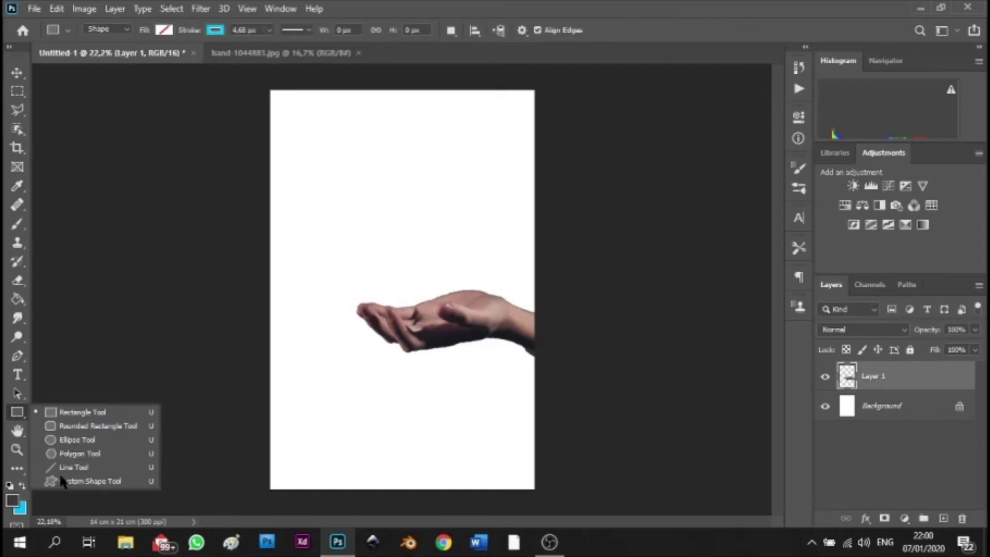
click(77, 453)
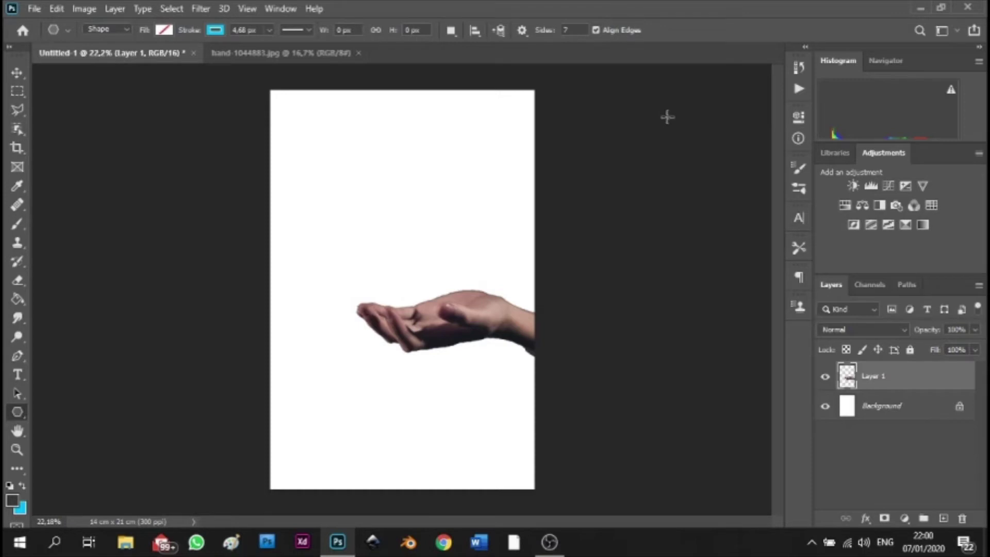
click(23, 74)
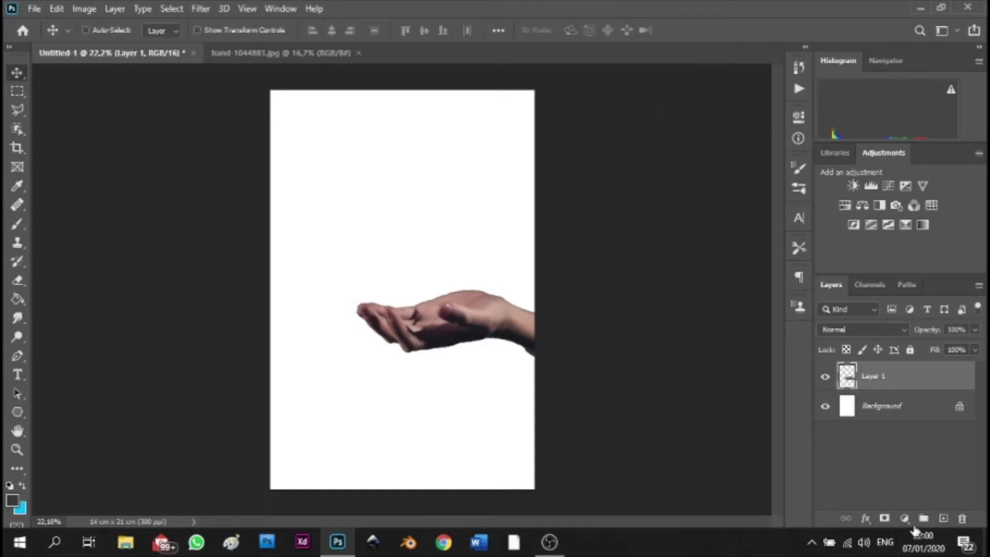
- Add a Solid Color fill layer directly above the Background in dark grey #363738
click(893, 408)
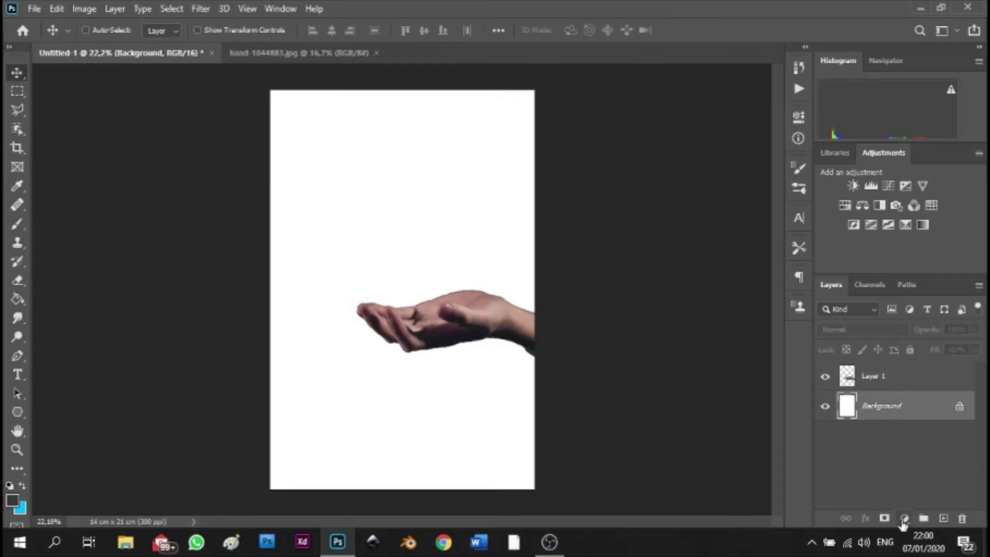
click(905, 519)
click(894, 265)
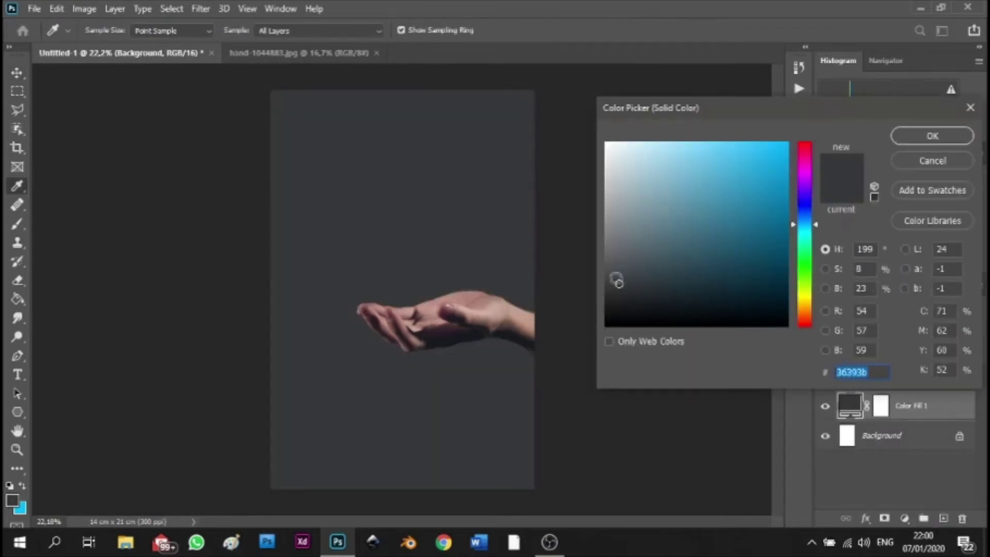
drag(616, 280, 611, 286)
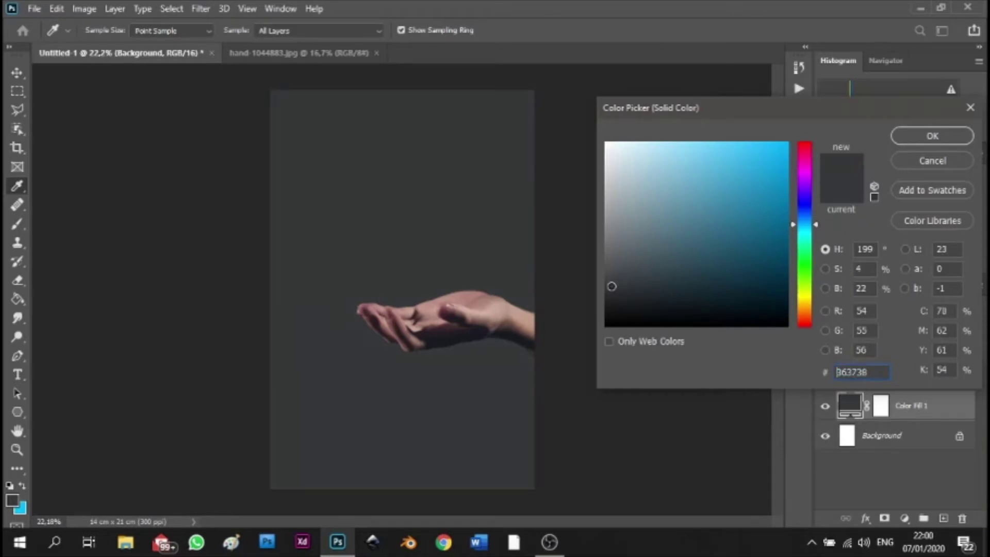
click(920, 133)
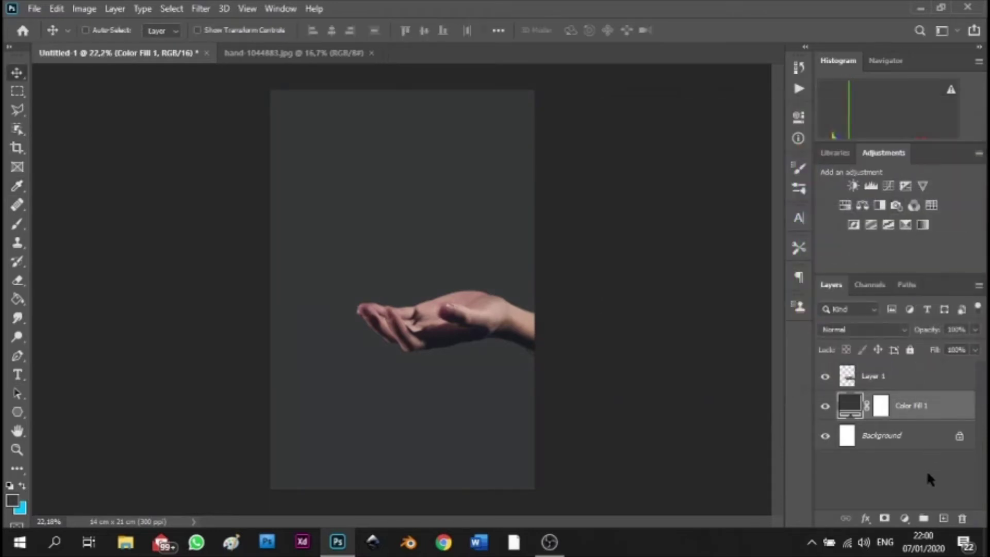
- Add a new layer above the hand and draw a seven-sided polygon about 777 px wide in the page's upper part
click(944, 519)
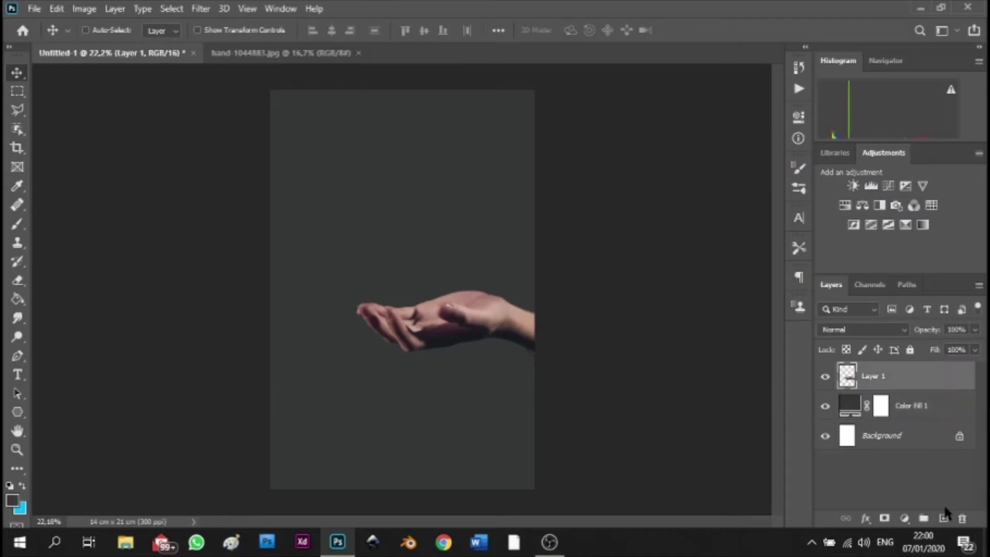
key(u)
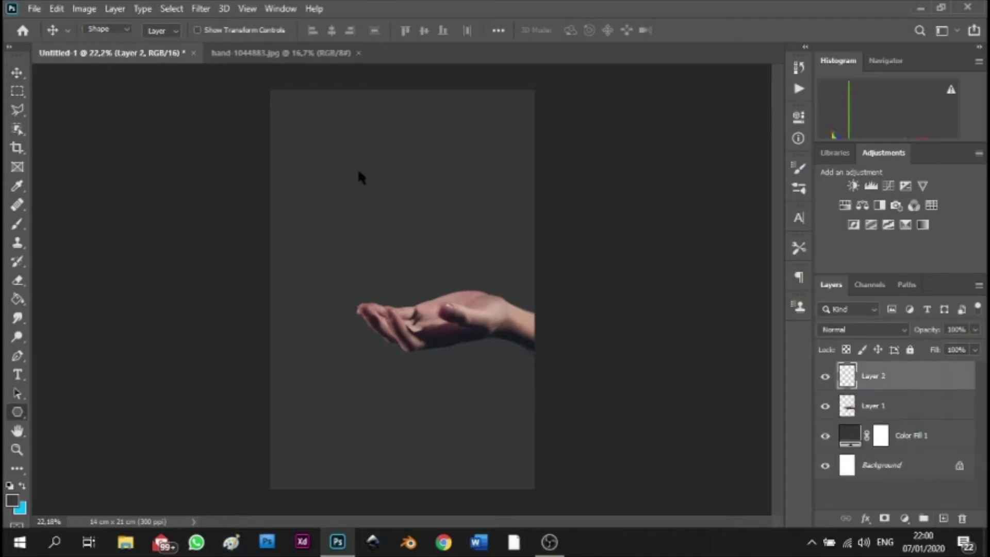
drag(369, 151, 418, 200)
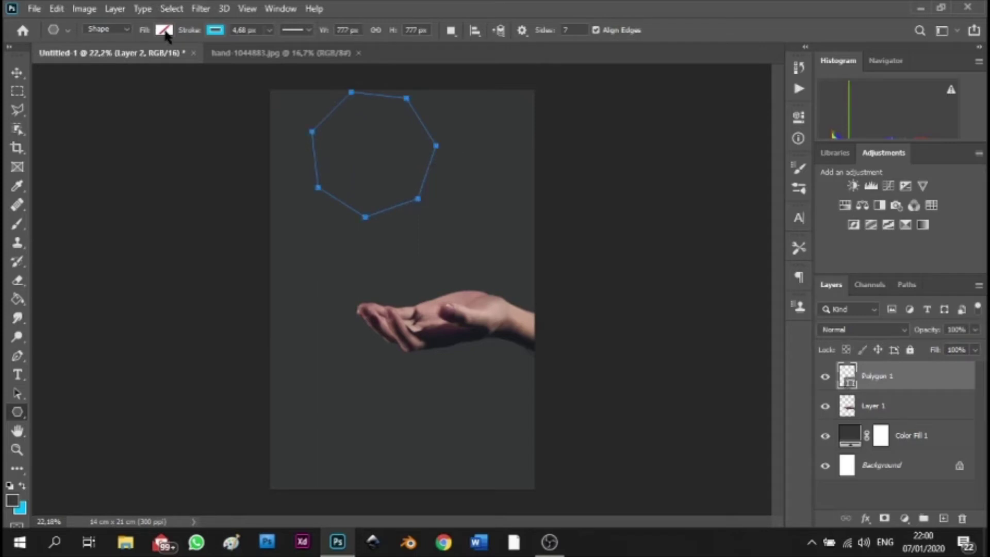
- Fill the polygon with a recently used bright blue and move it so it sits above the palm
click(164, 30)
click(104, 57)
click(126, 107)
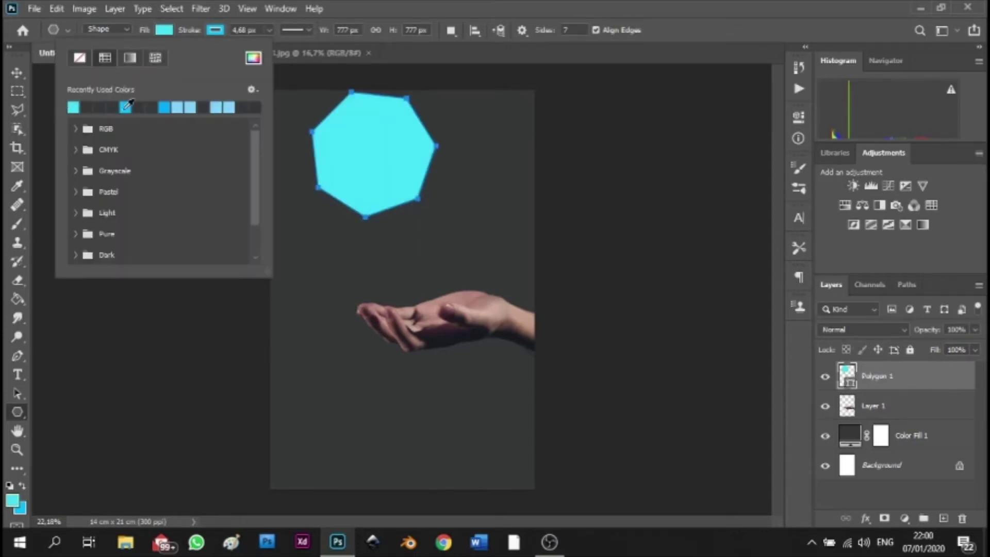
click(126, 106)
key(v)
drag(380, 154, 424, 193)
- Add a Hue/Saturation adjustment above the hand layer with Hue +180 and Saturation +64
click(928, 407)
click(906, 519)
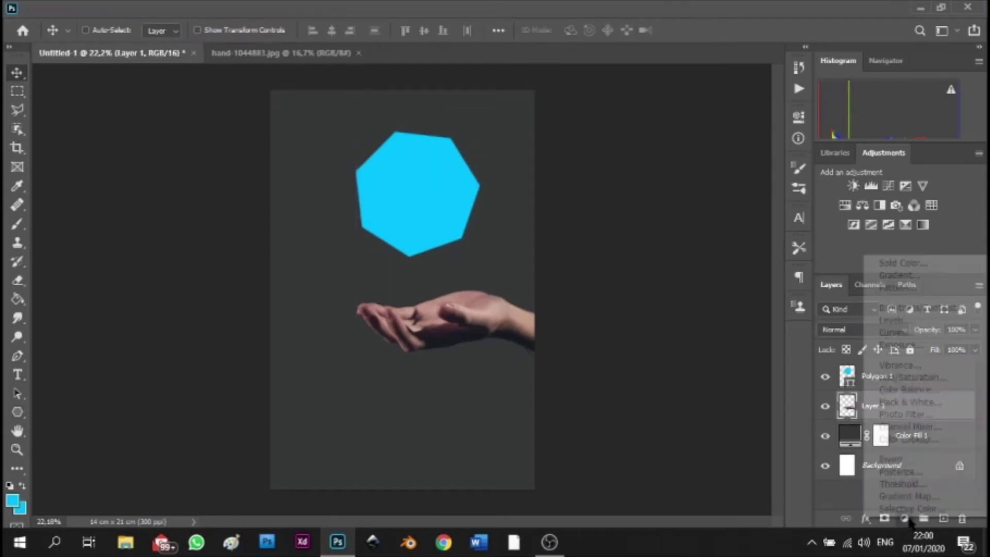
click(919, 384)
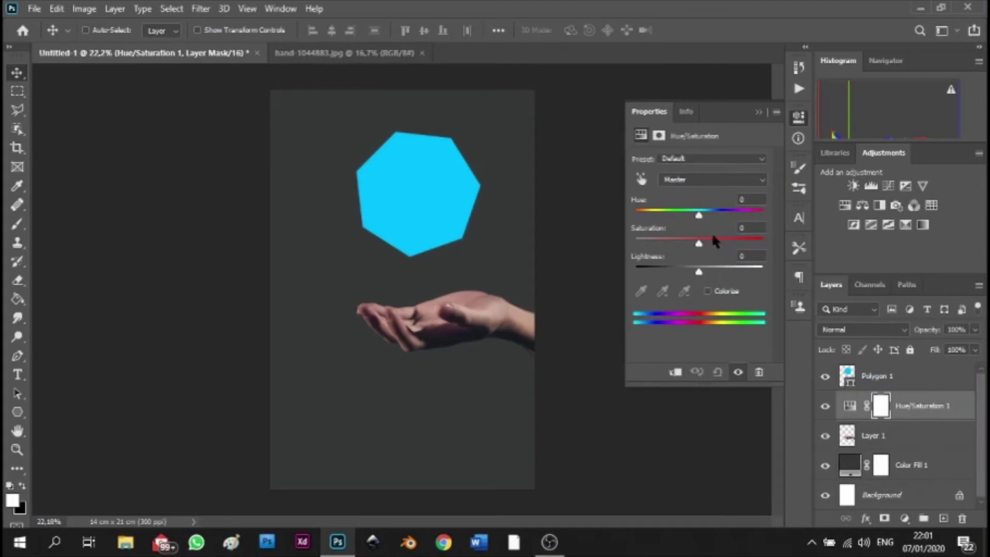
drag(699, 215, 763, 224)
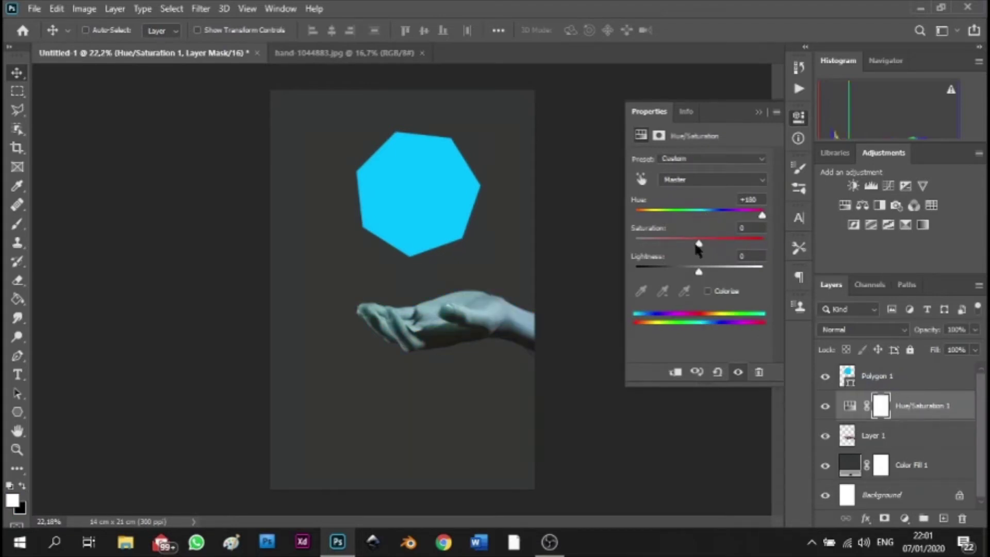
drag(698, 244, 740, 254)
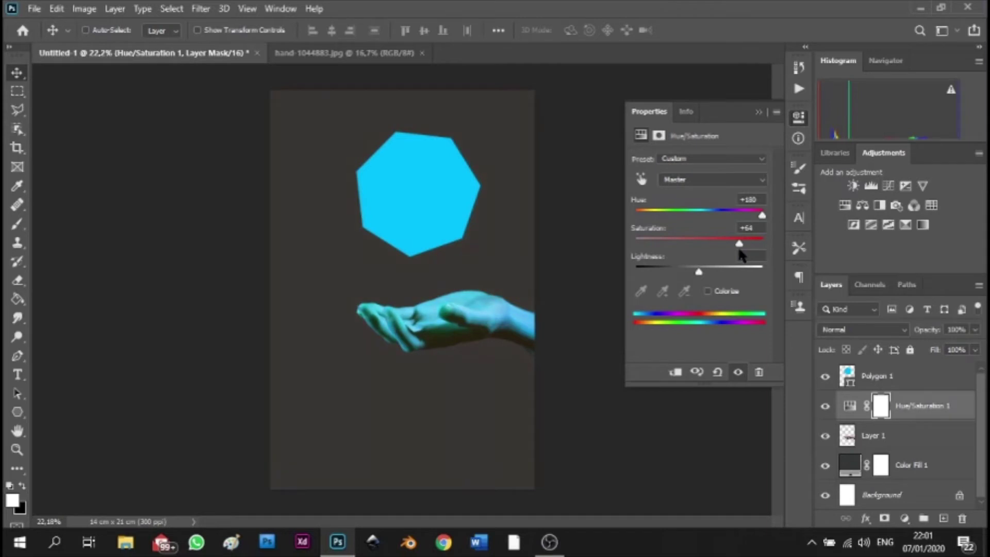
- Select the polygon, activate the Brush tool and add a new empty layer above the polygon
drag(400, 217, 425, 202)
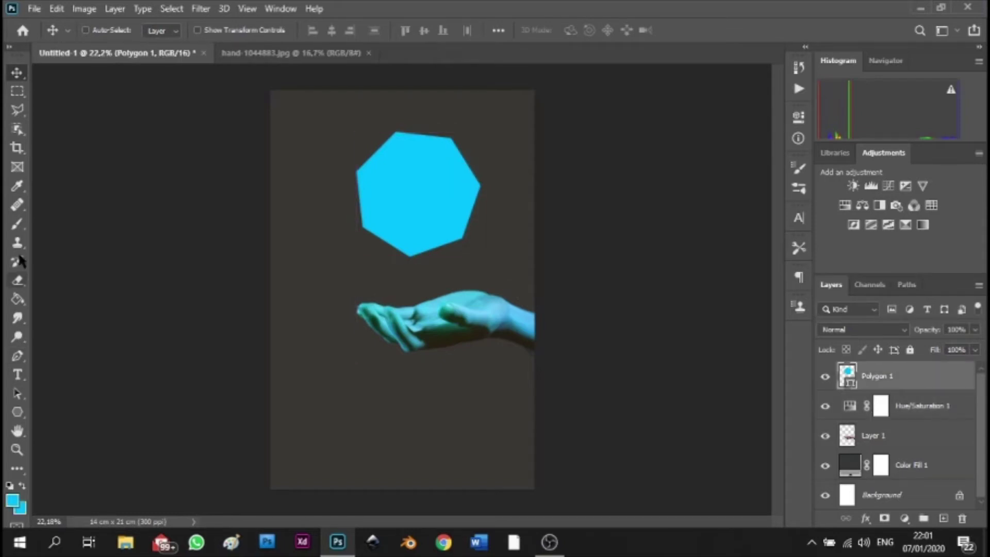
click(17, 223)
click(943, 518)
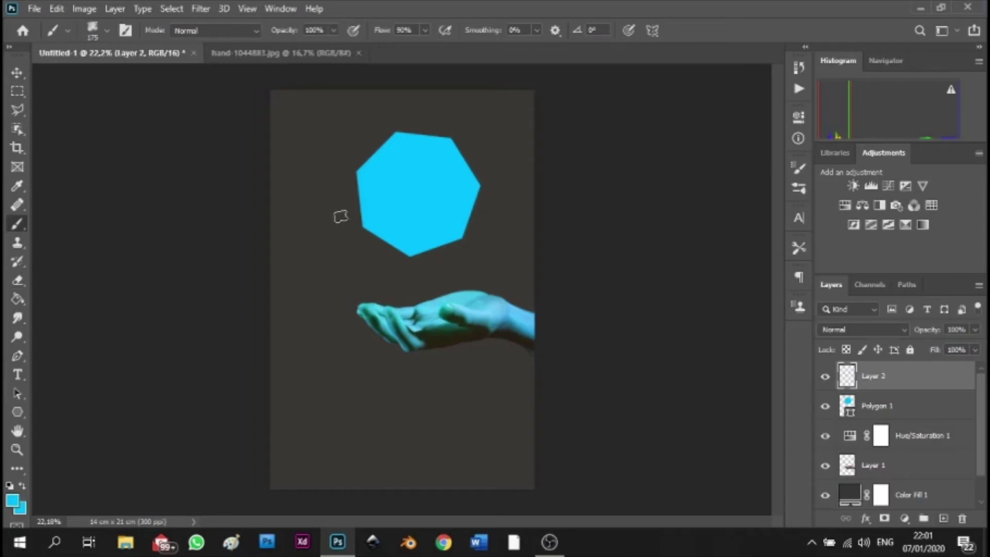
- Try painting blue smoke beside and over the polygon with the Smoke brush at 1000 px, and undo it
key(bracketright)
key(bracketright)
key(bracketright)
key(bracketright)
key(bracketright)
key(bracketright)
key(bracketright)
key(bracketright)
key(bracketright)
key(bracketright)
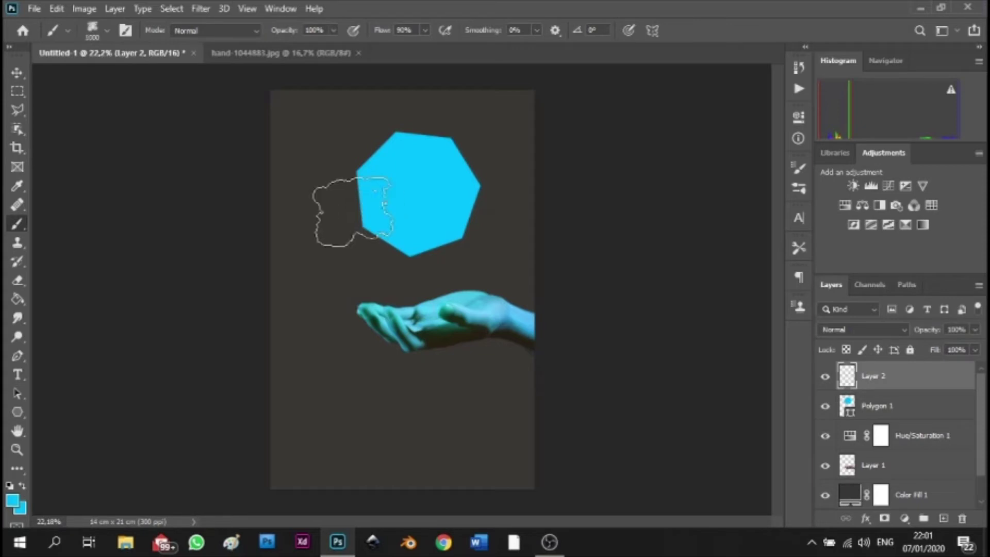
click(107, 30)
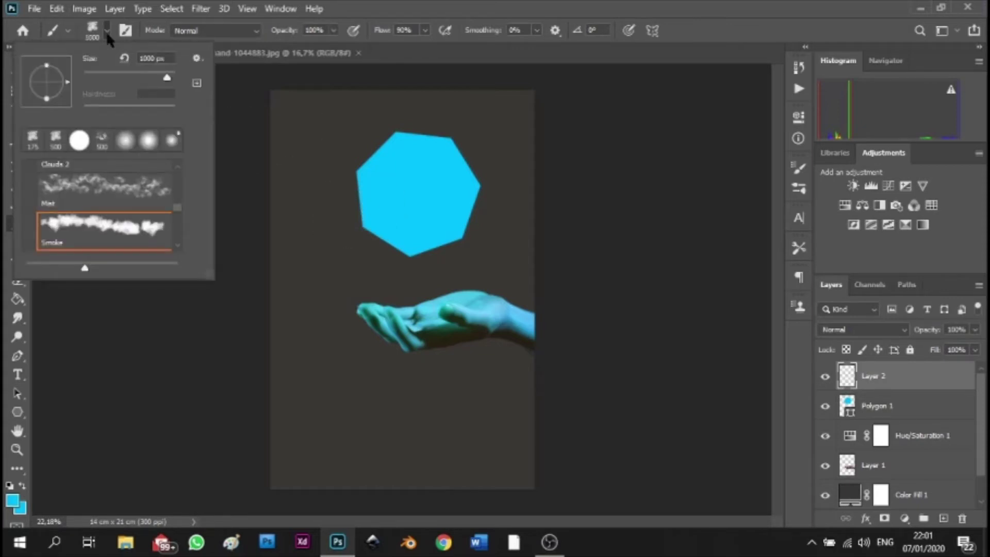
click(107, 30)
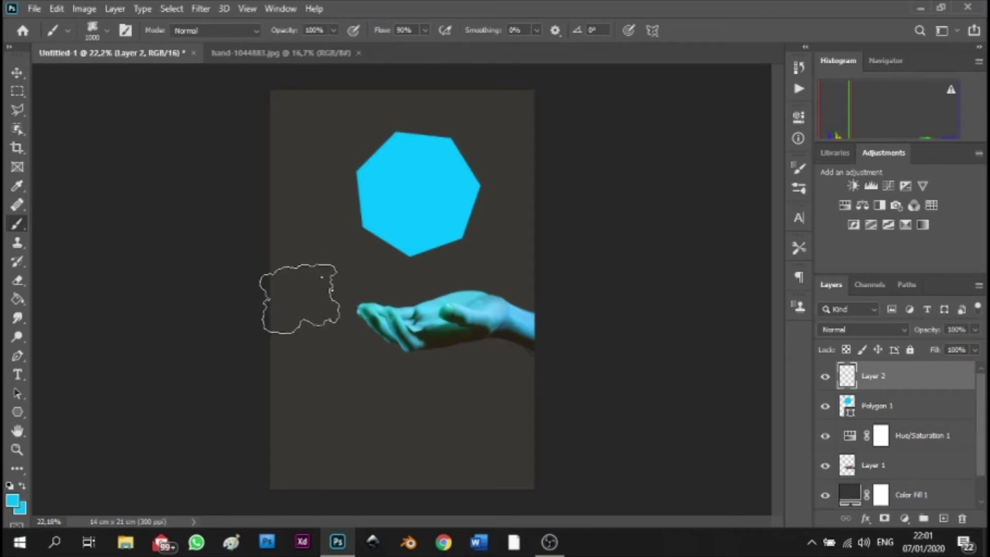
click(338, 266)
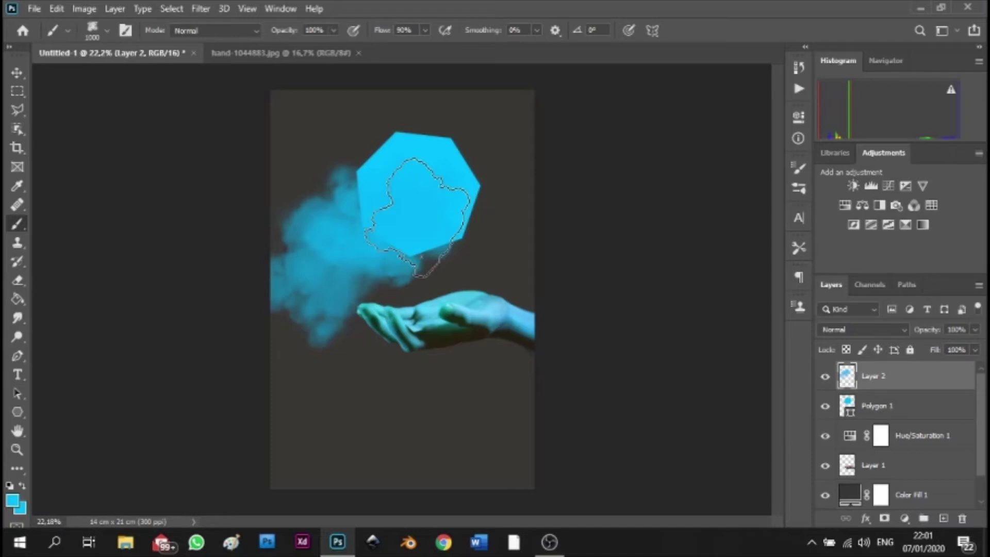
key(ctrl+z)
- Reduce the Smoke brush to 500 px and paint a blue smoke cloud over and around the polygon
key(bracketleft)
key(bracketleft)
key(bracketleft)
key(bracketleft)
key(bracketleft)
mouse_move(346, 227)
mouse_down()
mouse_move(432, 245)
mouse_move(350, 163)
mouse_move(402, 278)
mouse_up()
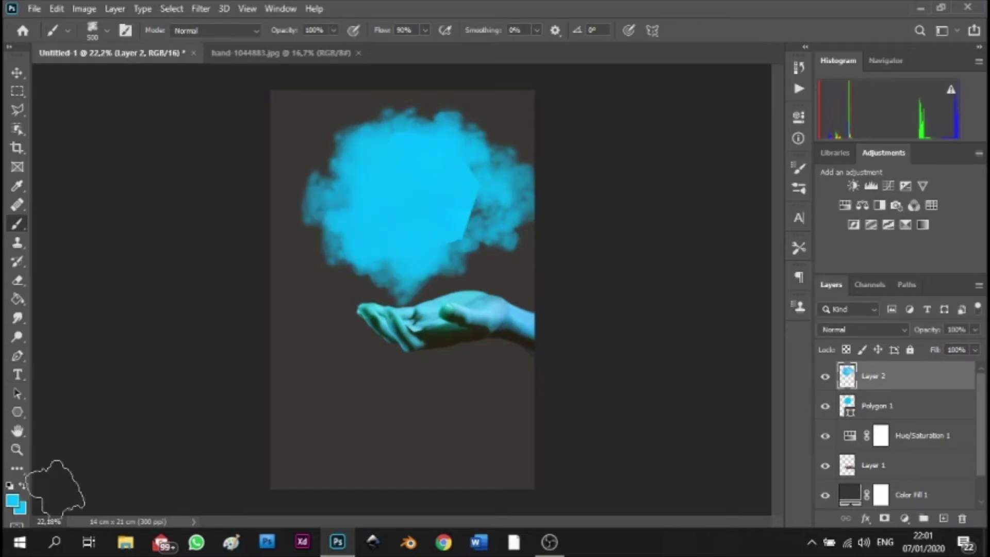
- Set the foreground colour to #3a3634 and paint dark gaps into the blue smoke with the Smoke brush
click(12, 499)
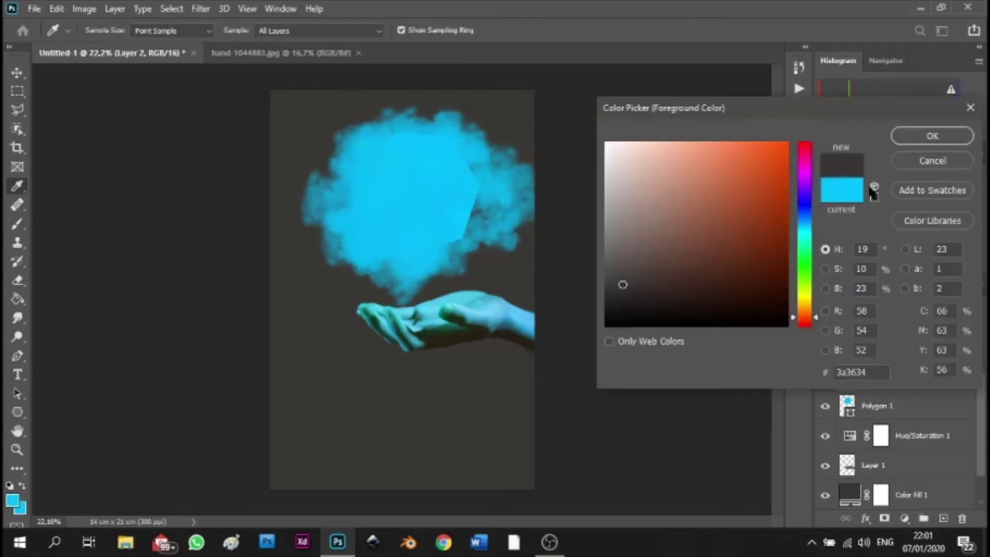
key(Return)
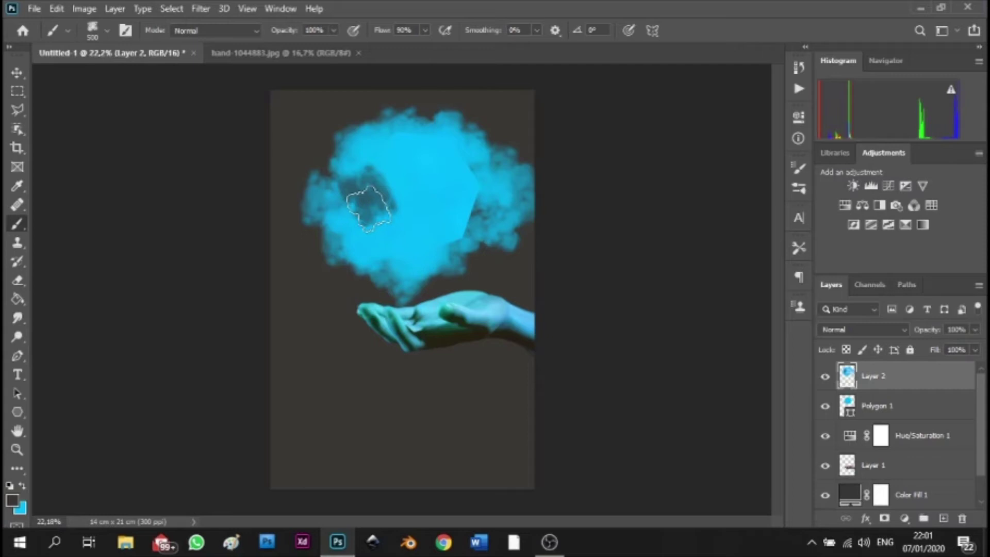
drag(367, 209, 404, 121)
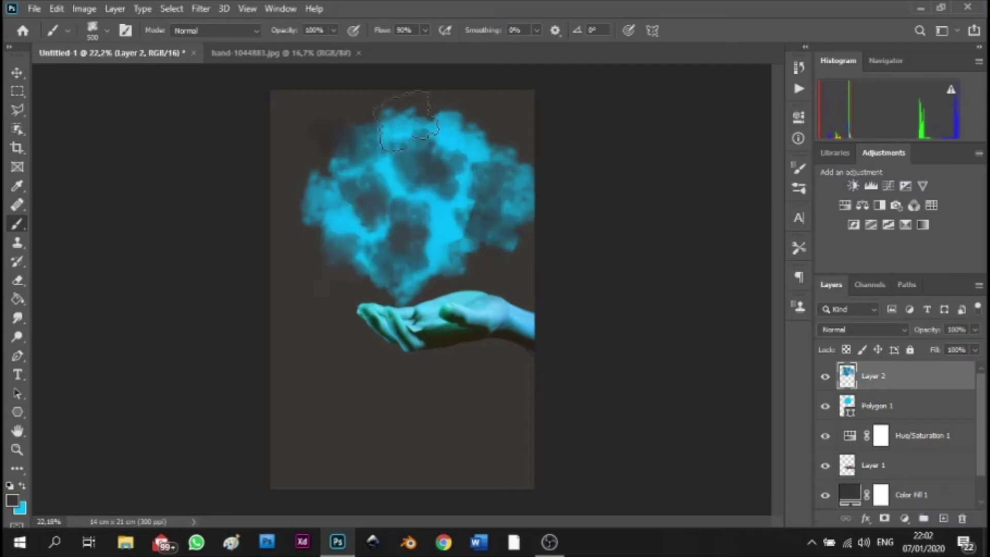
click(17, 72)
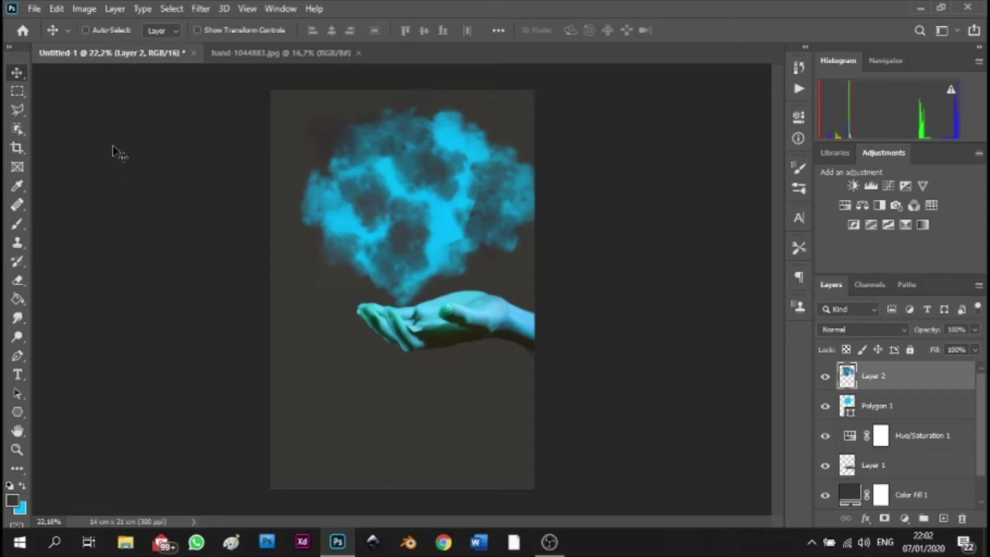
- Duplicate the polygon above the smoke layer and remove the copy's fill, keeping only its blue 4.68 px stroke
drag(877, 406, 894, 370)
key(u)
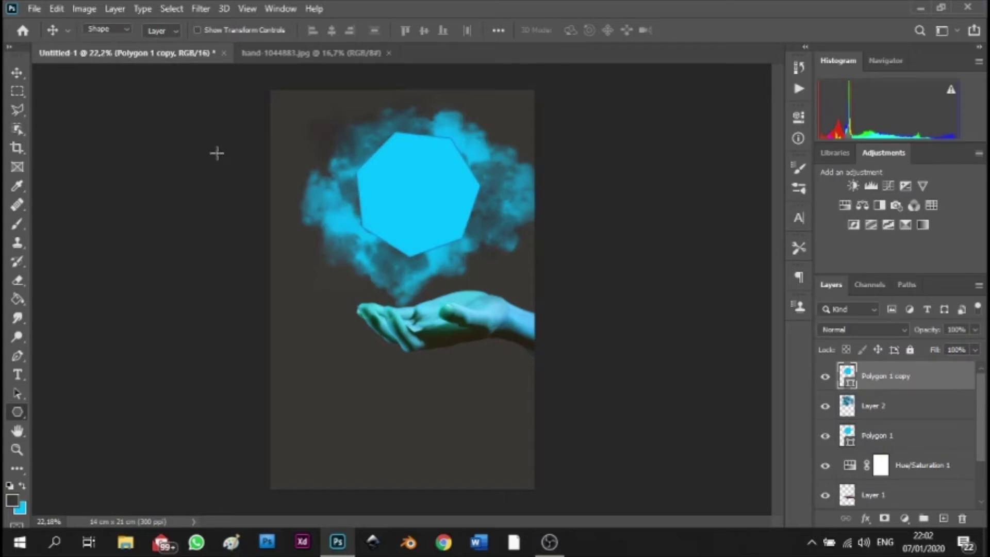
click(164, 30)
click(74, 59)
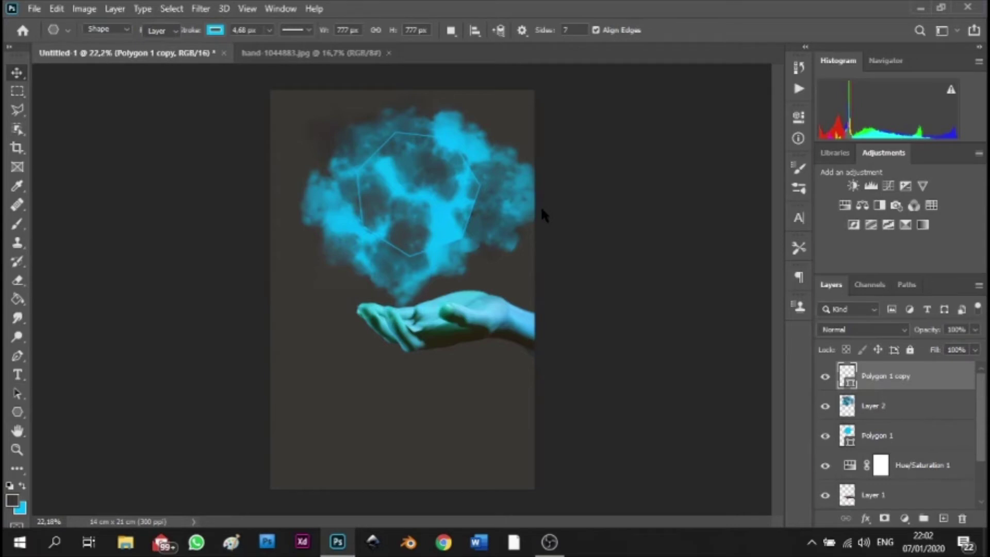
key(v)
- Rasterize the polygon outline and soften it with a slight Gaussian Blur
right_click(983, 367)
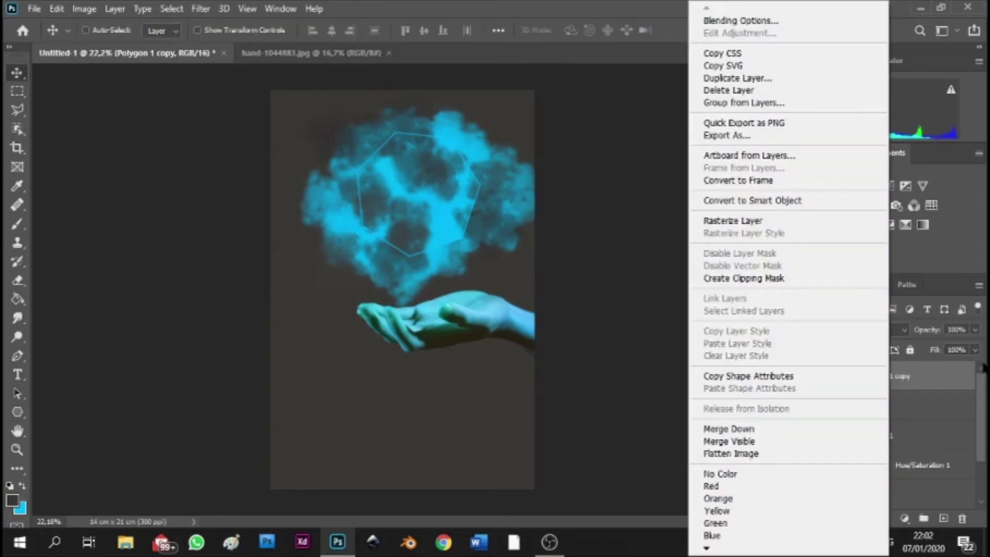
click(200, 9)
mouse_move(217, 172)
click(407, 220)
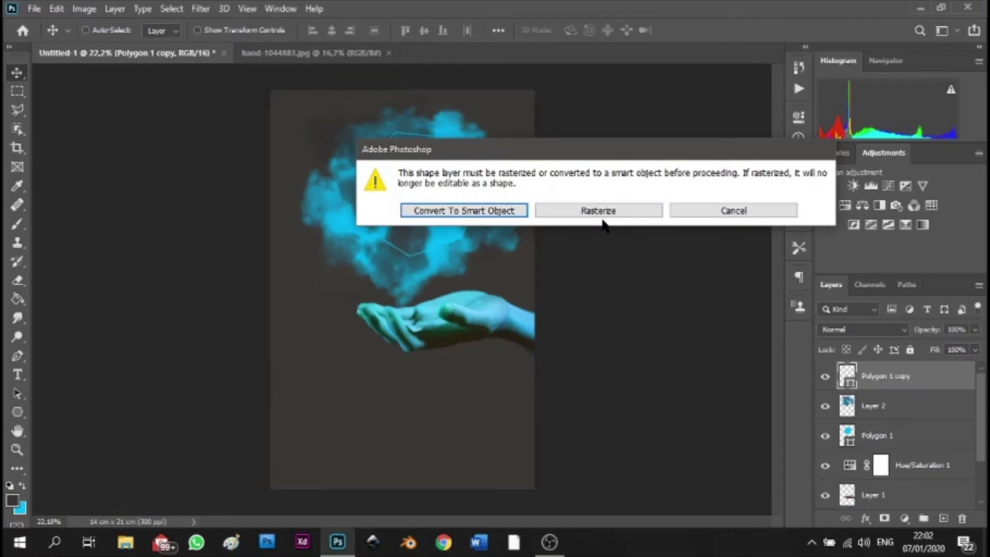
click(601, 214)
click(724, 341)
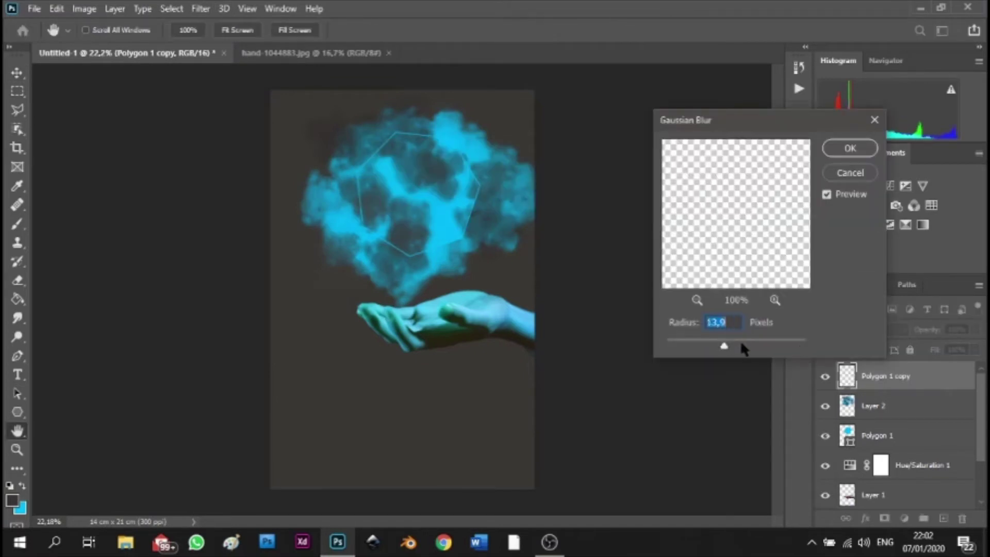
drag(724, 346, 716, 348)
key(Return)
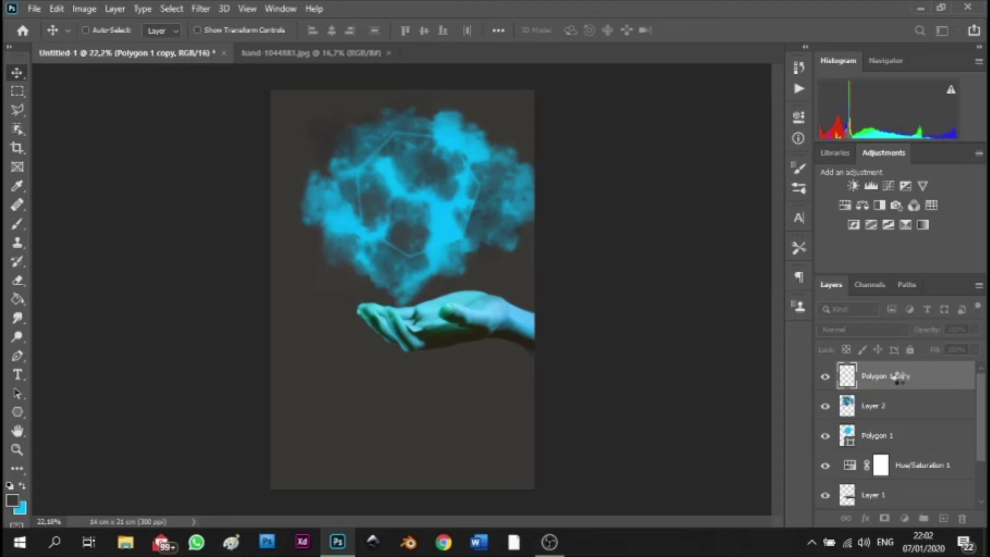
- Add an Outer Glow layer style to the blurred polygon outline
double_click(898, 376)
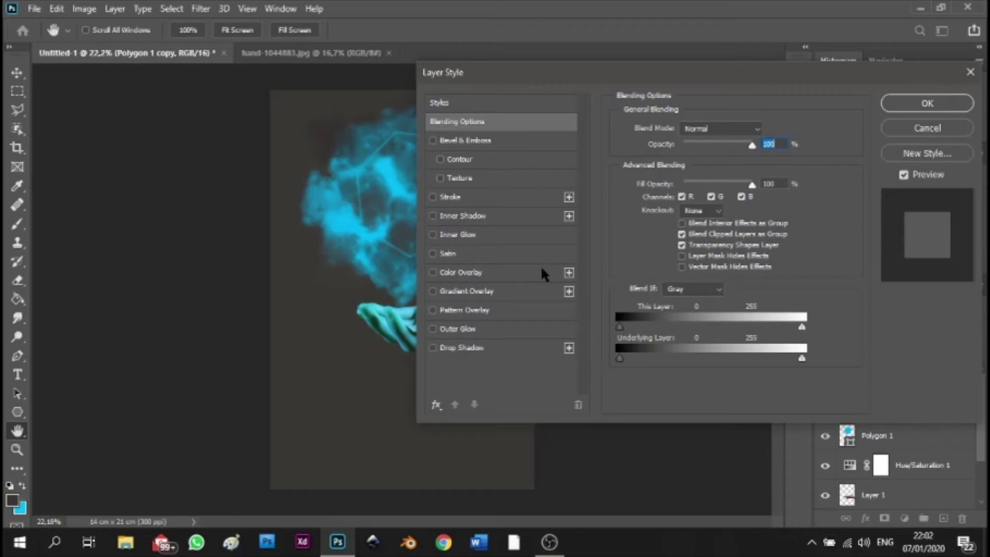
key(Return)
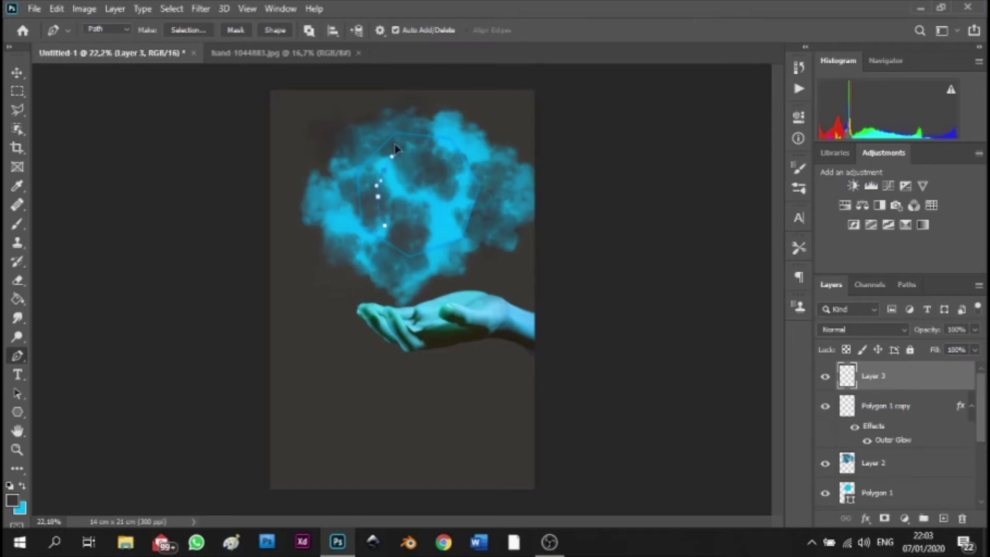
- Draw a tangled multi-point pen path inside the polygon outline on a new empty layer
click(392, 156)
click(399, 146)
click(409, 151)
click(410, 144)
click(424, 164)
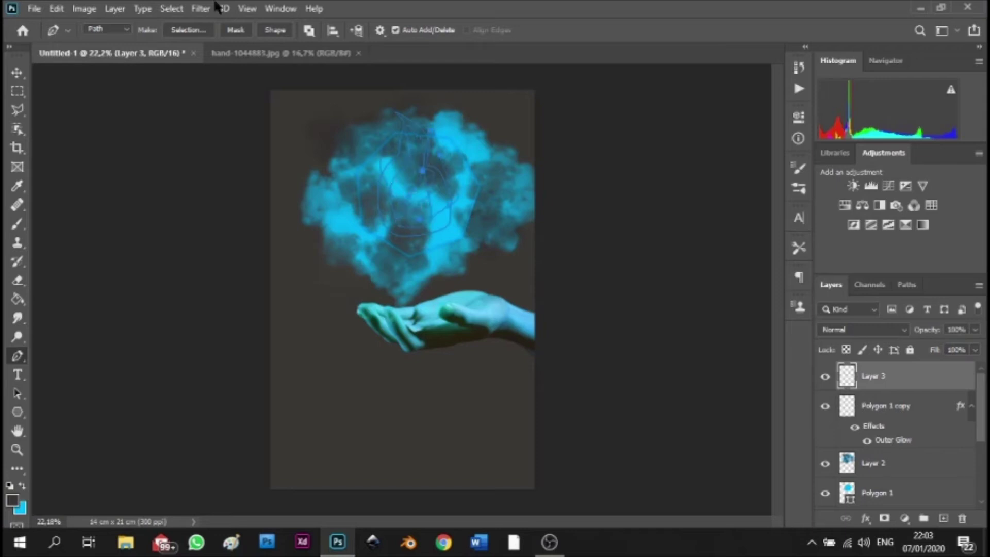
- Render flames along the pen path with the Flame filter
click(201, 9)
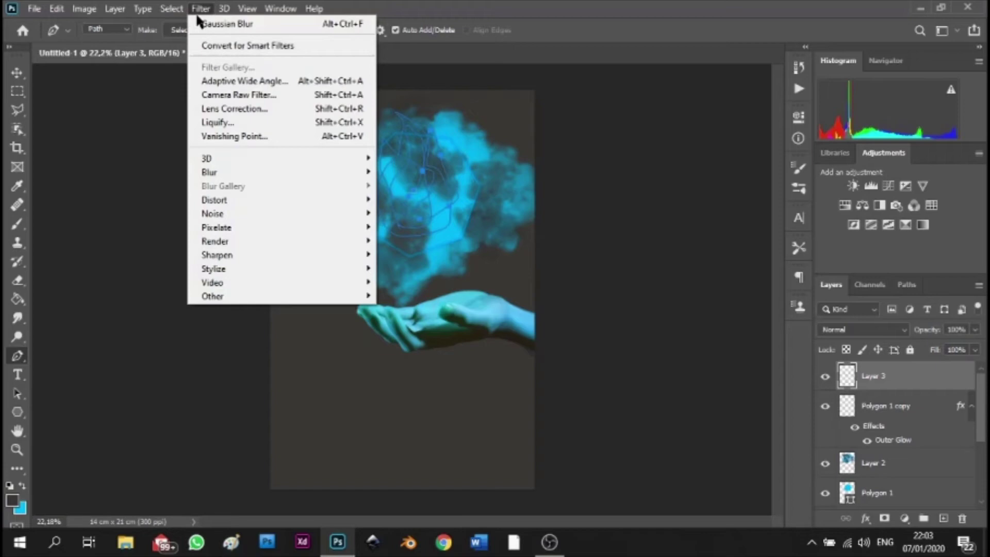
click(227, 24)
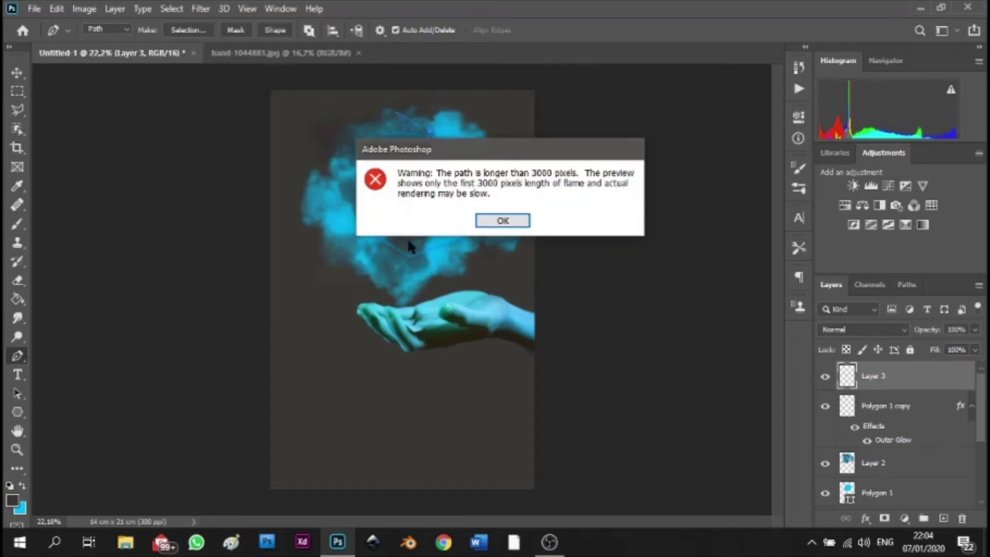
key(Return)
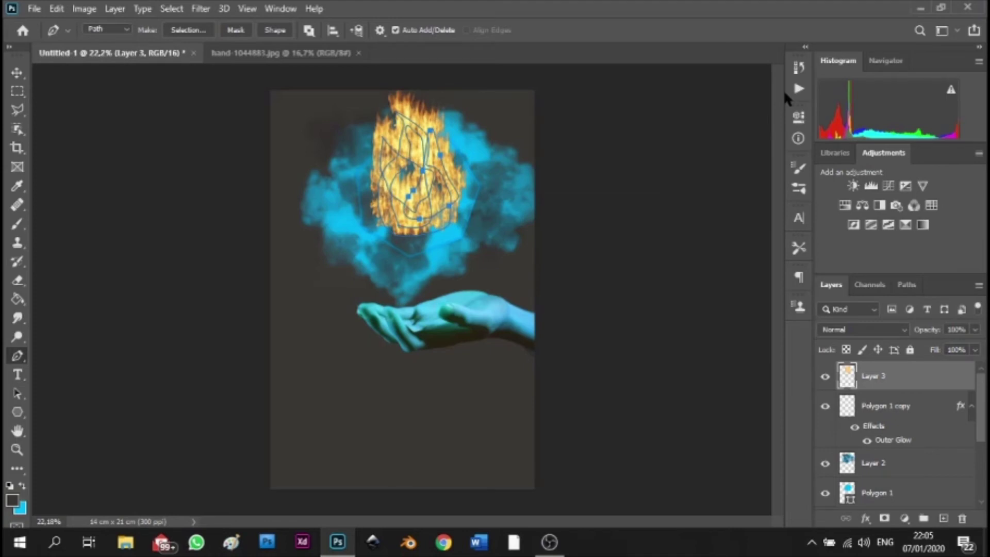
- Dismiss the pen path over the flames and return to the Move tool
key(v)
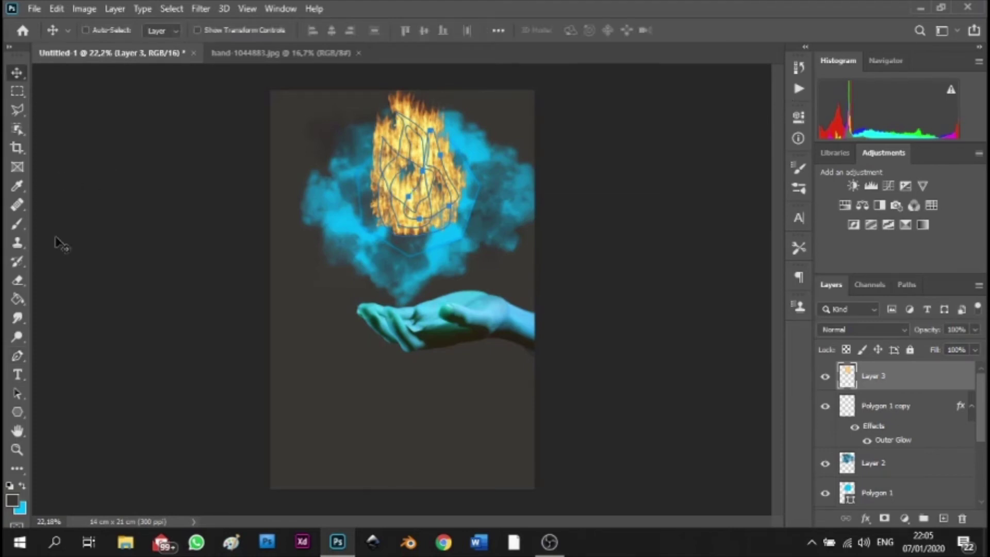
key(p)
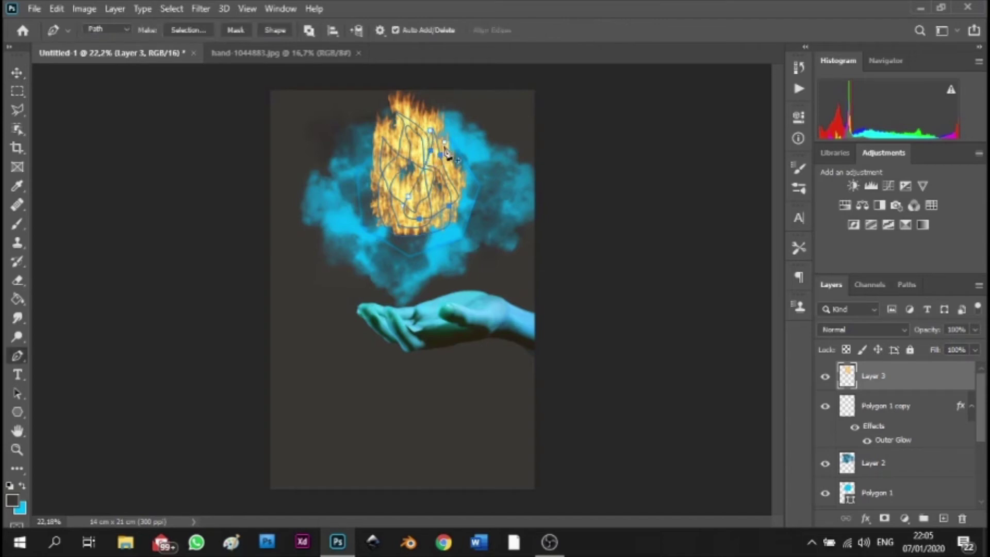
click(445, 142)
key(Escape)
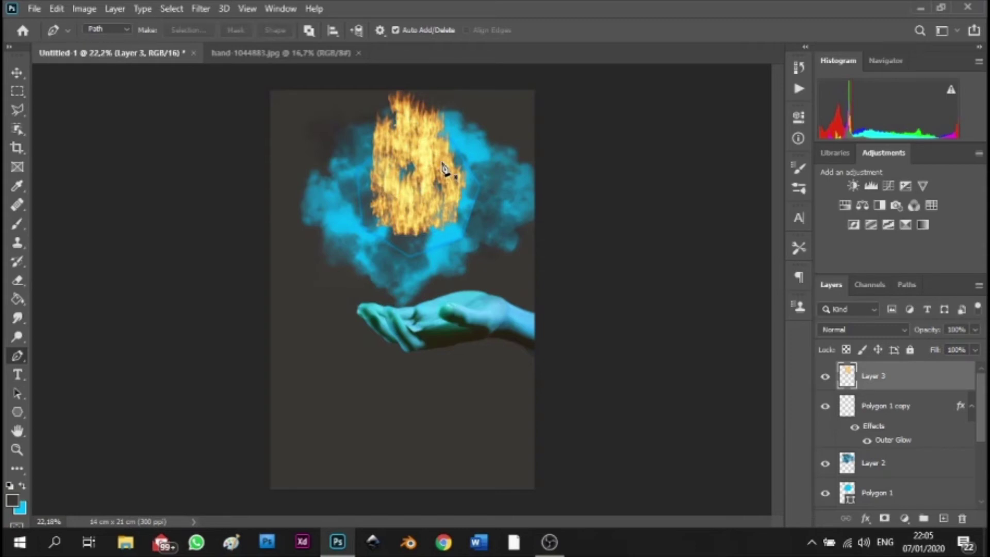
key(v)
- Add a Hue/Saturation adjustment clipped to the flame layer, with Hue +152 and Saturation +100
click(904, 518)
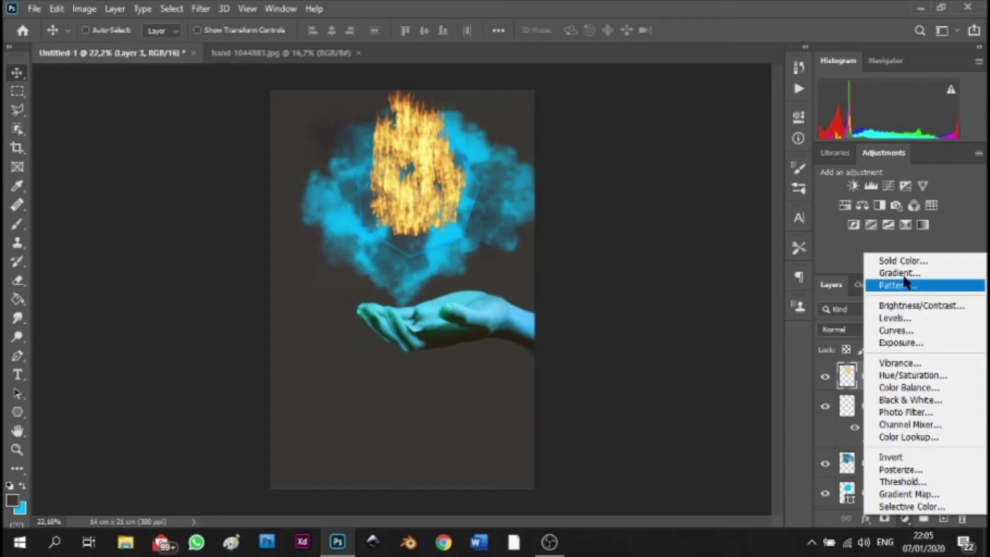
click(903, 375)
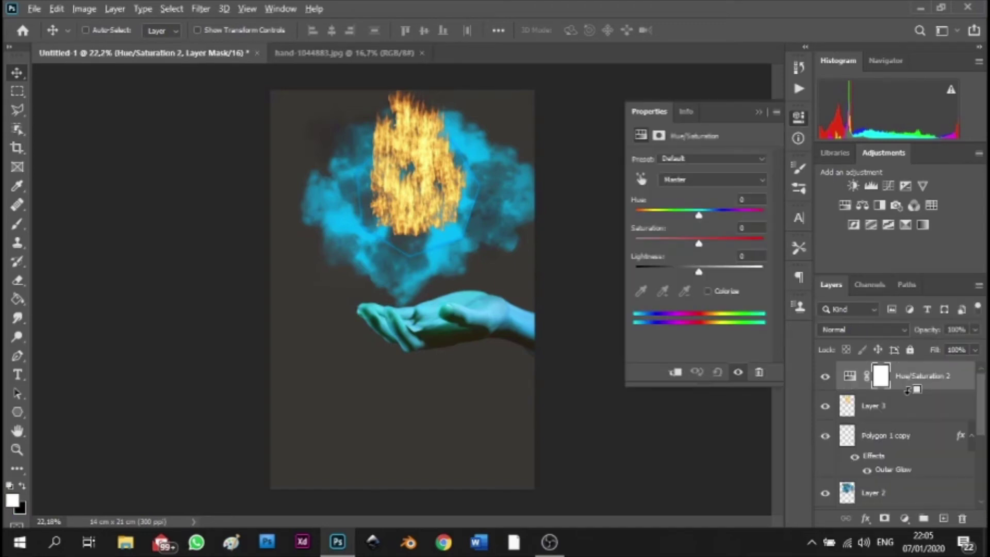
alt+click(908, 390)
drag(699, 215, 755, 216)
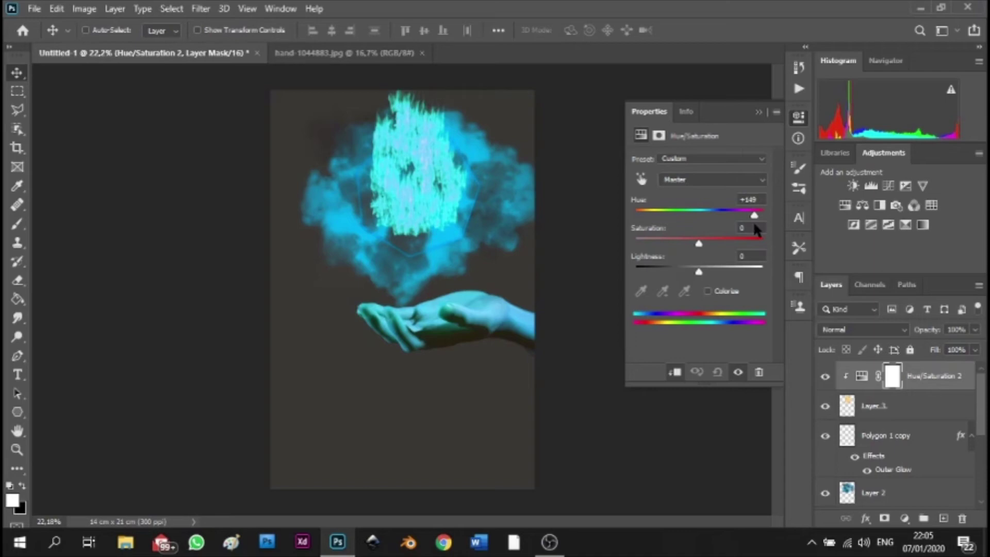
click(751, 239)
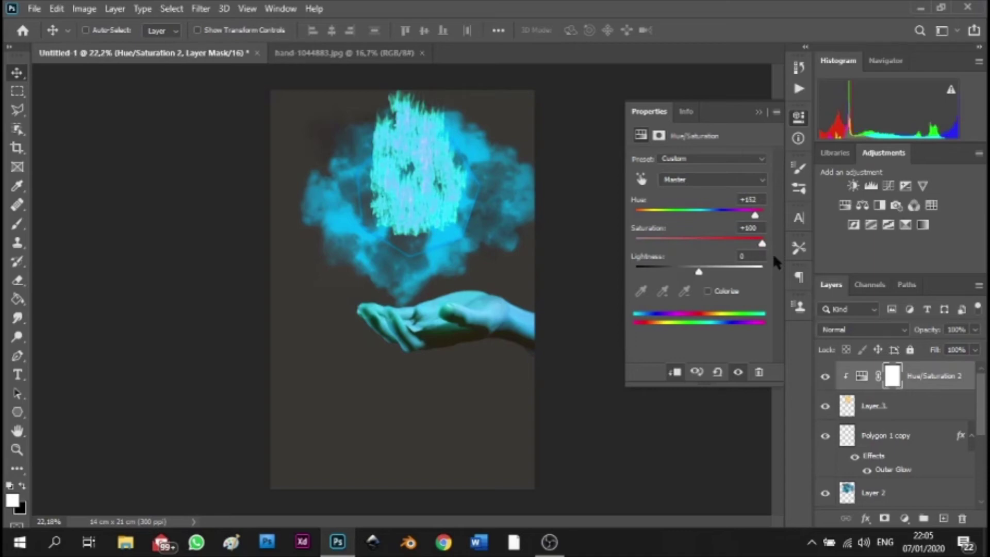
drag(774, 256, 755, 259)
- Merge the Hue/Saturation adjustment into the flame layer and duplicate the merged layer
key(ctrl+e)
key(ctrl+j)
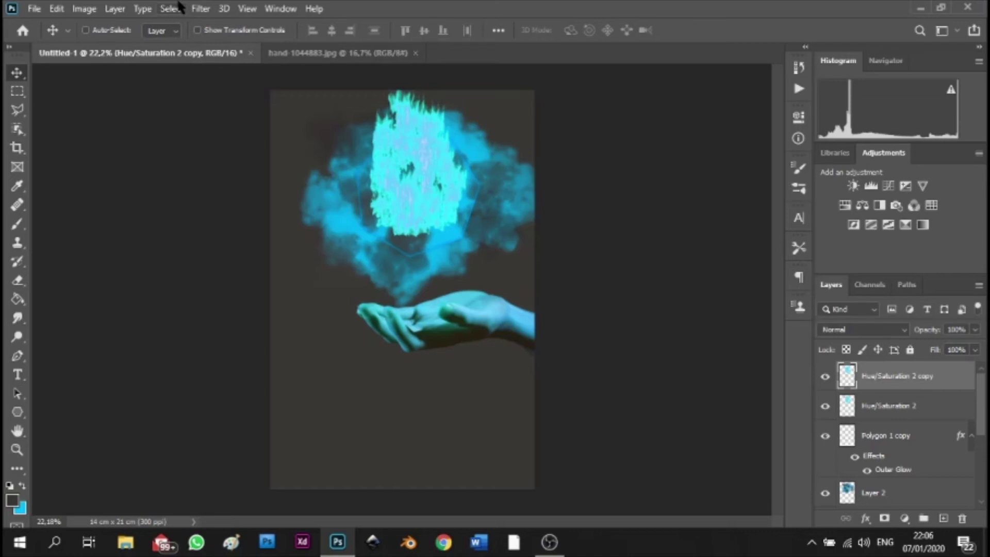
click(200, 9)
key(Escape)
- Apply a Gaussian Blur with an 81.2 px radius to the lower flame layer
click(919, 401)
key(ctrl+alt+f)
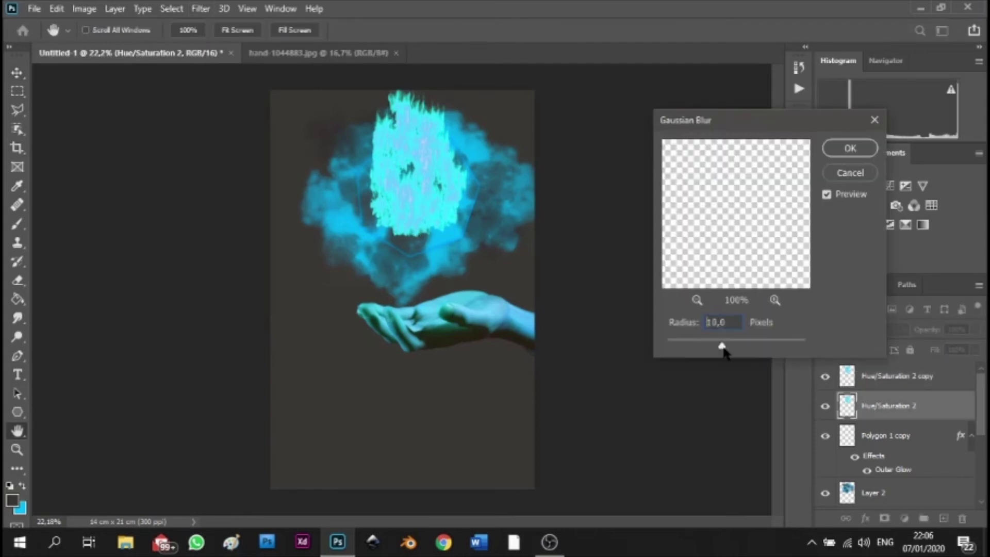
drag(722, 346, 751, 346)
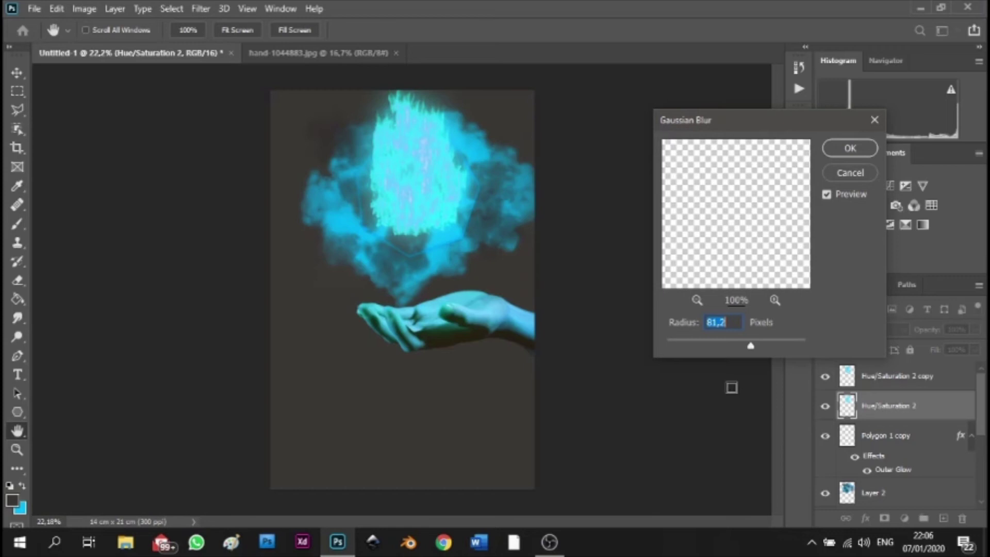
click(856, 150)
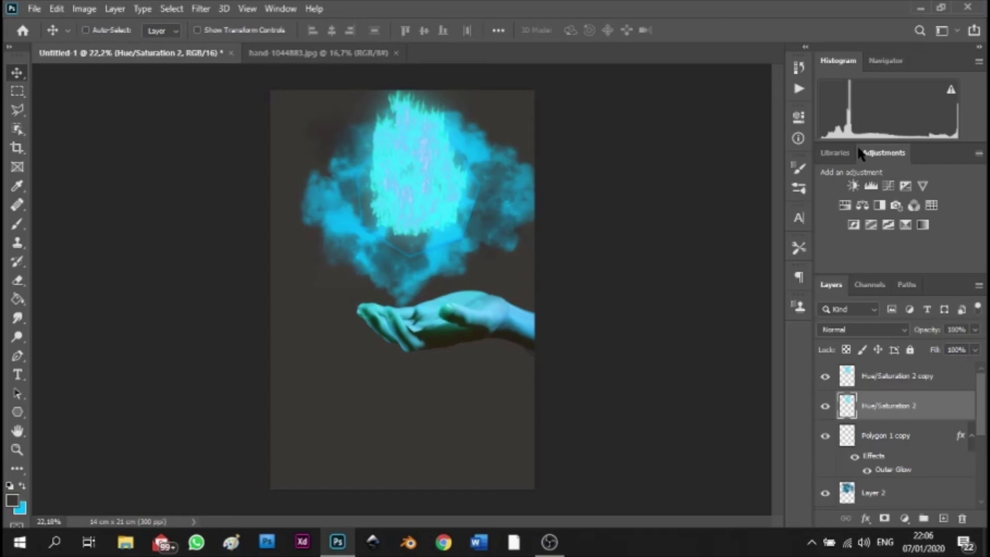
- Select both flame layers and try shifting them slightly within the smoke
ctrl+click(894, 376)
drag(416, 195, 420, 204)
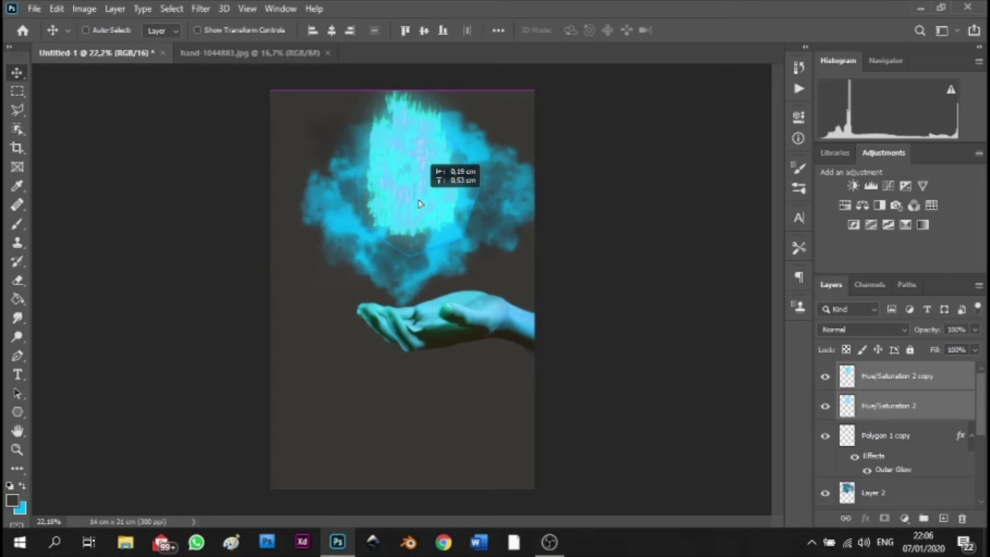
drag(420, 204, 421, 205)
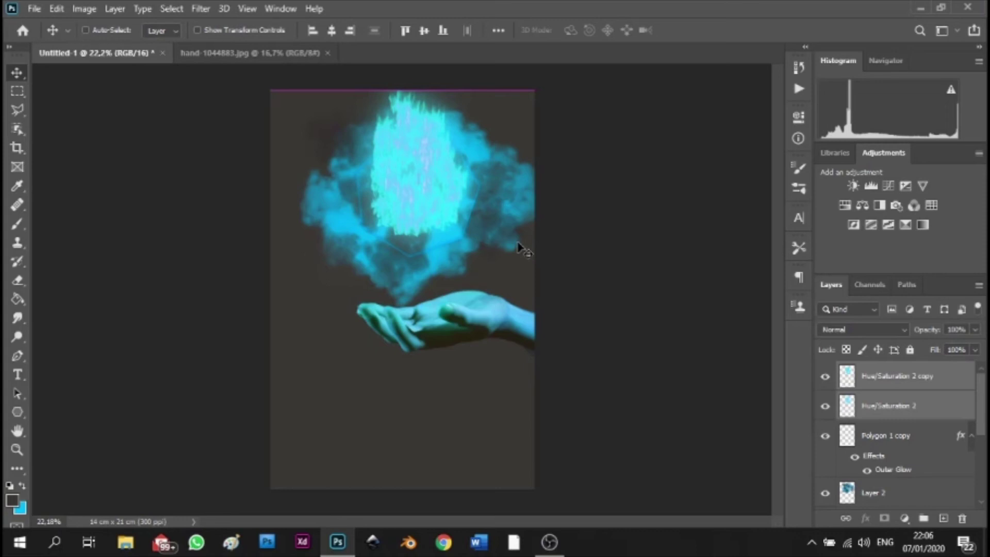
- Duplicate the hand layer and set the copy's blend mode to Hue
scroll(902, 440, down, 5)
click(902, 441)
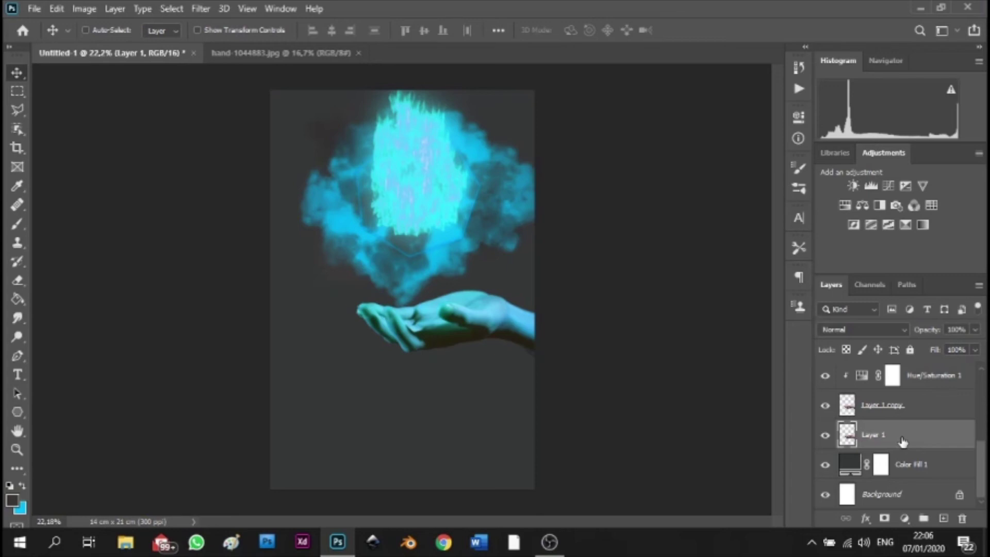
- Draw a seven-sided polygon over the flames above all other layers and give it a solid blue fill
click(17, 413)
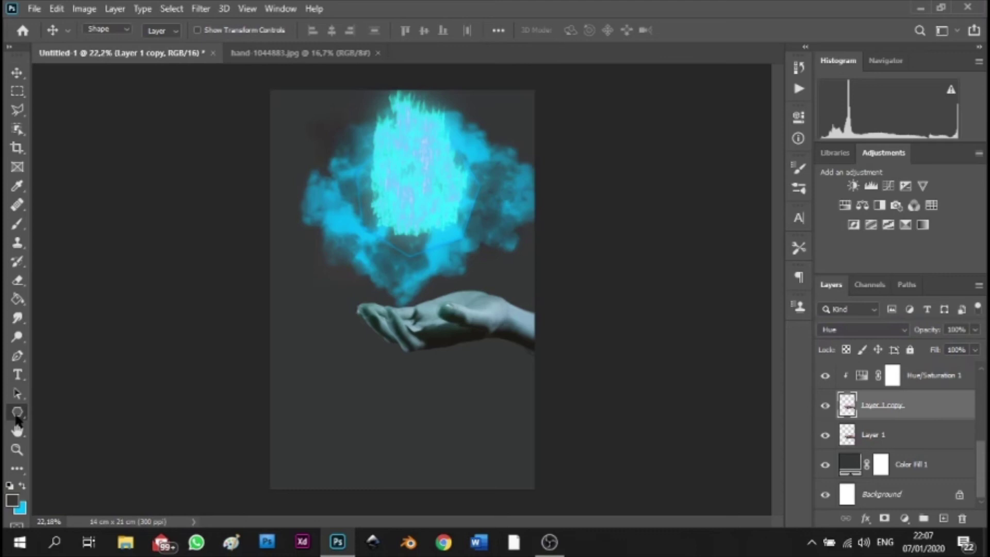
drag(385, 150, 394, 169)
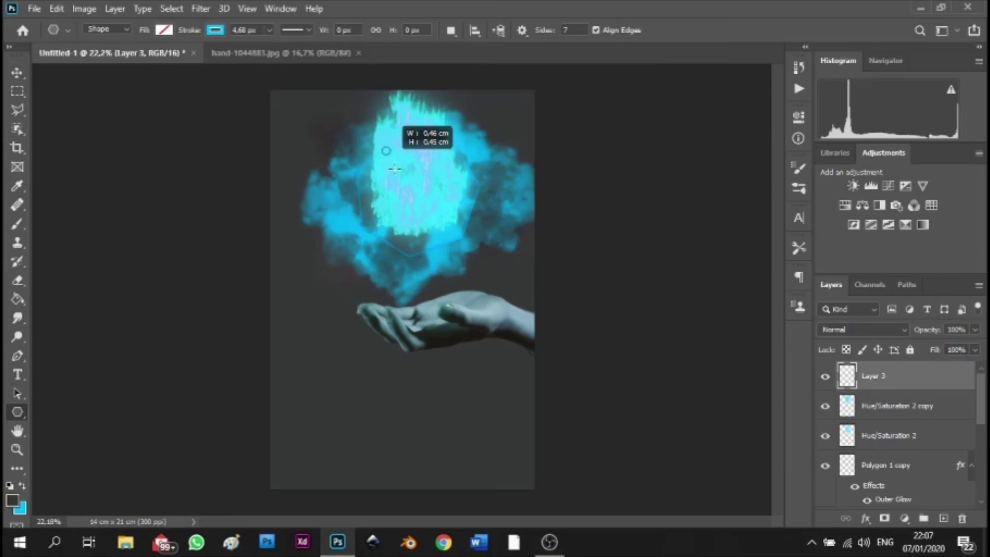
drag(394, 168, 474, 232)
key(v)
- Apply a Gaussian Blur with a 585.5 px radius to the new polygon and place it beneath both flame layers
click(200, 9)
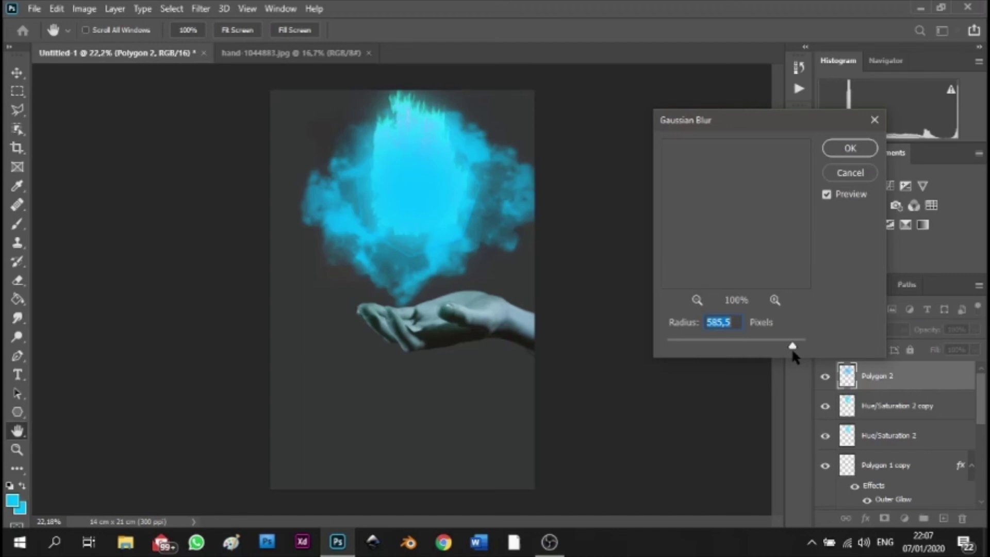
click(850, 148)
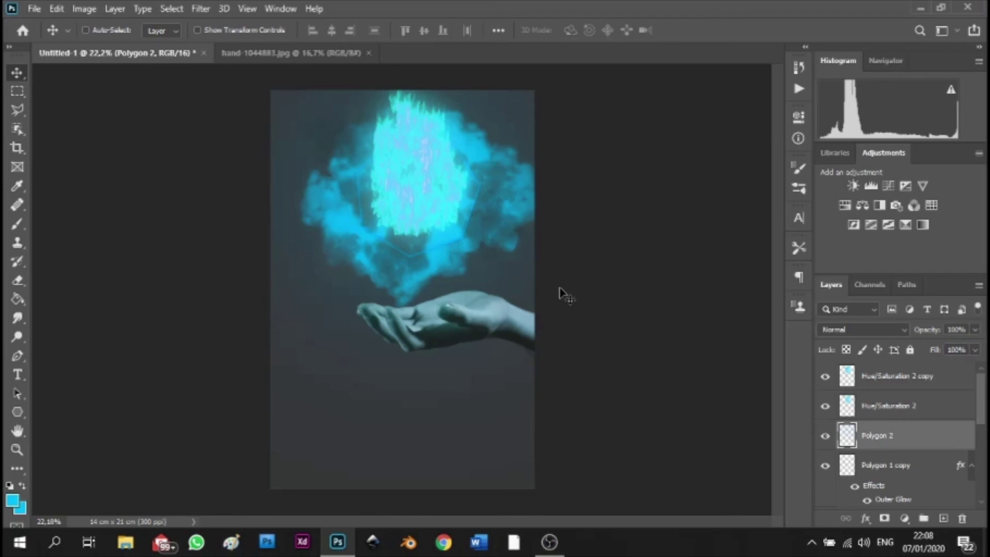
- Add the title "Blue Fire" in cyan Adine Kirnberg Alternate script and enlarge it to span about half the canvas width beneath the hand
key(t)
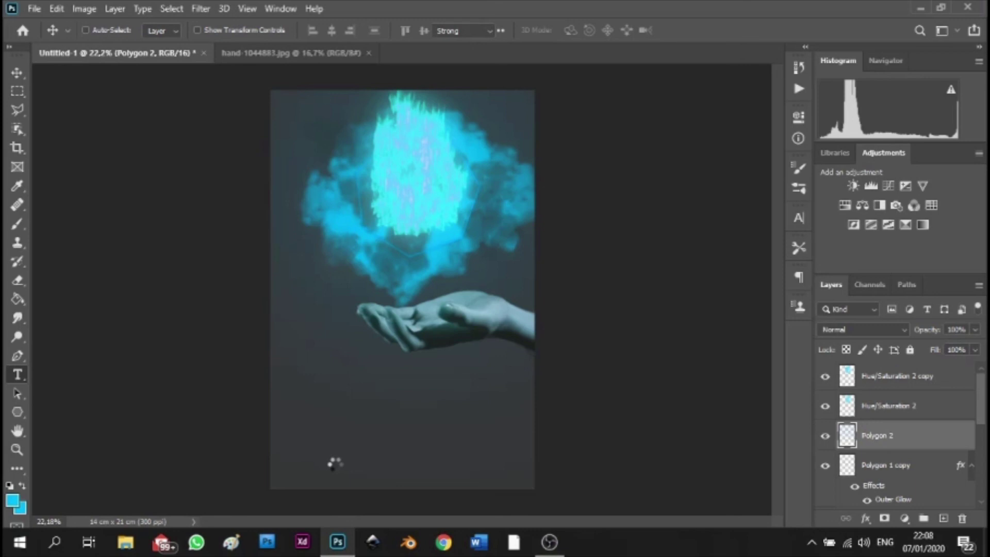
click(351, 463)
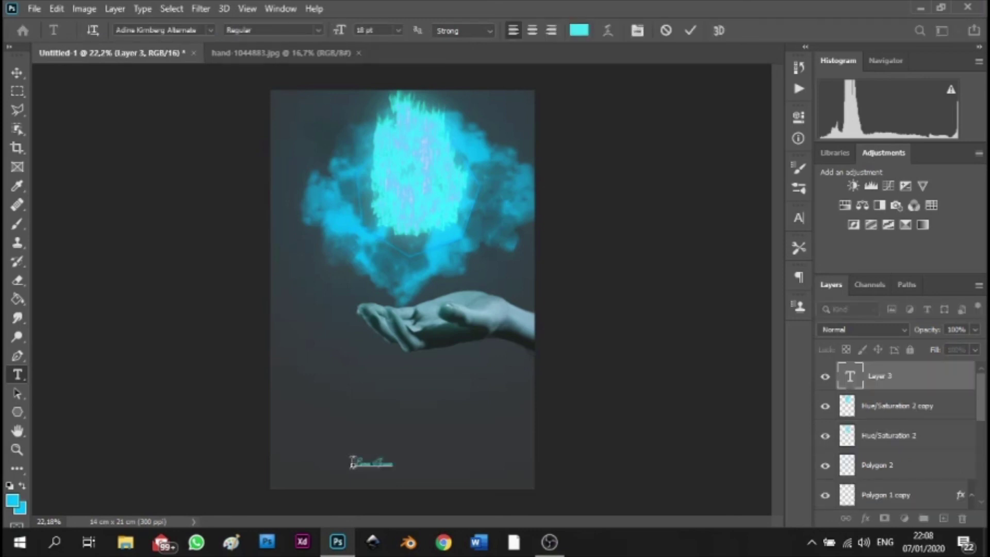
text(A)
key(ctrl+t)
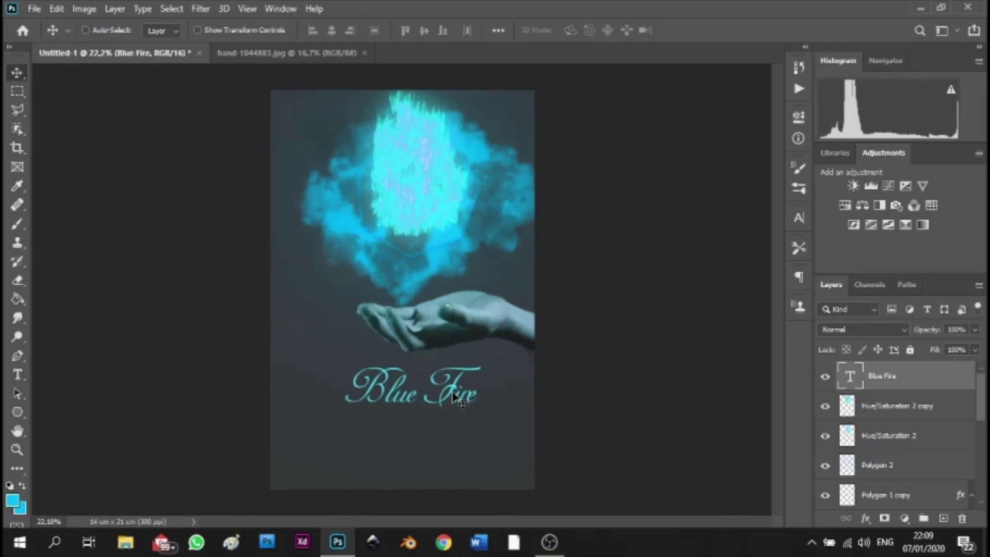
- Centre the "Blue Fire" title below the hand and apply a Gaussian Blur to its lower duplicate for a soft glow
drag(453, 393, 443, 390)
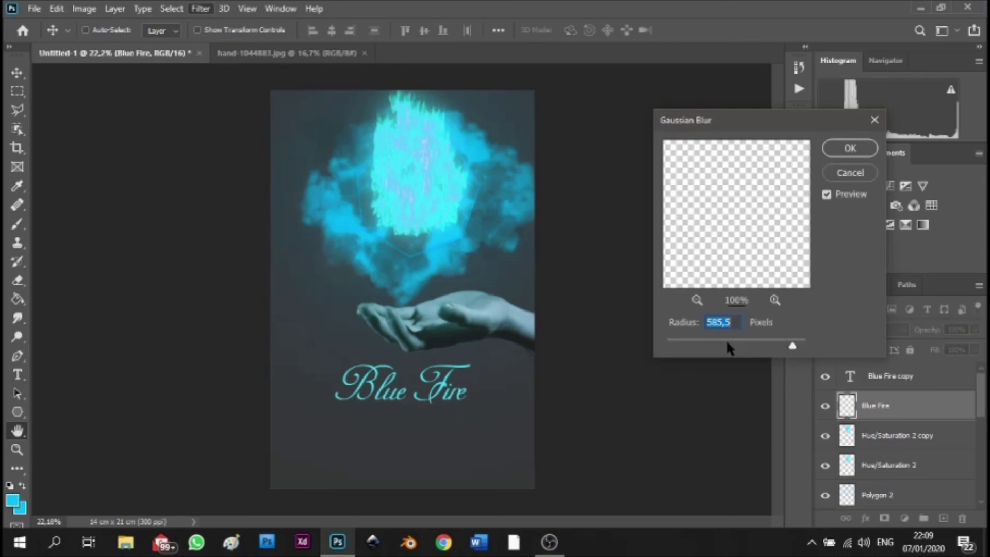
key(Return)
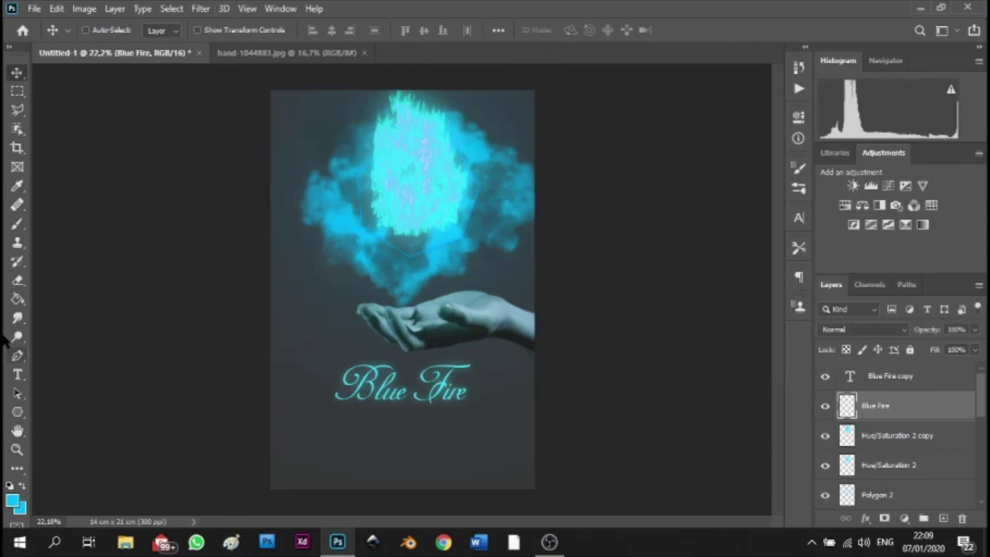
- Add a "Novel By" credit with the author's name in 18 pt Myriad Pro Condensed near the canvas's bottom edge and open it for free transform
key(t)
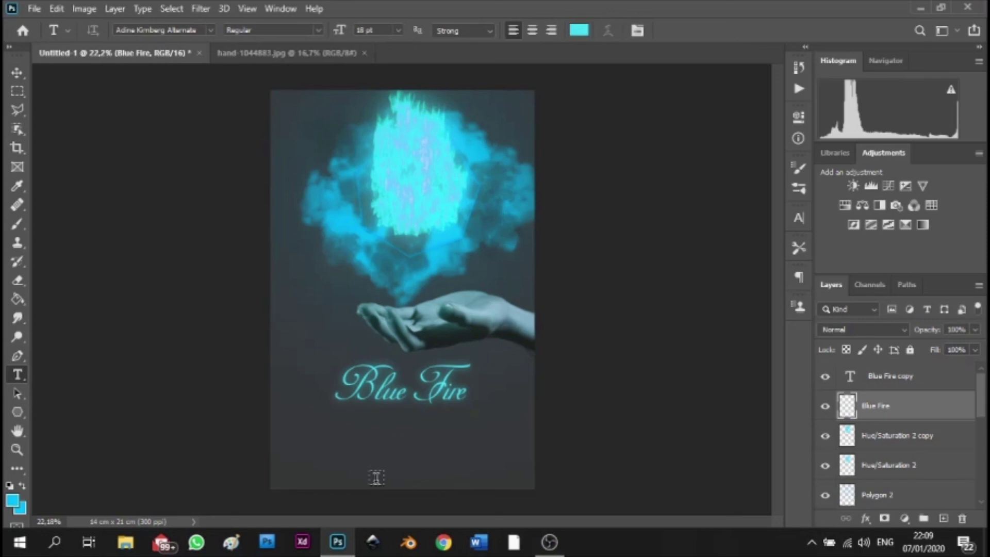
click(376, 477)
click(160, 30)
text(my)
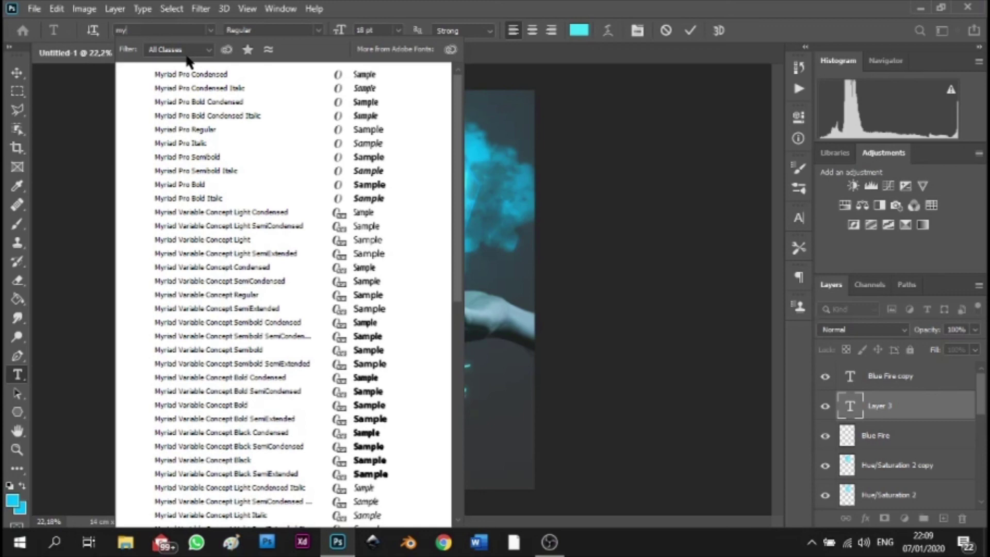
click(191, 74)
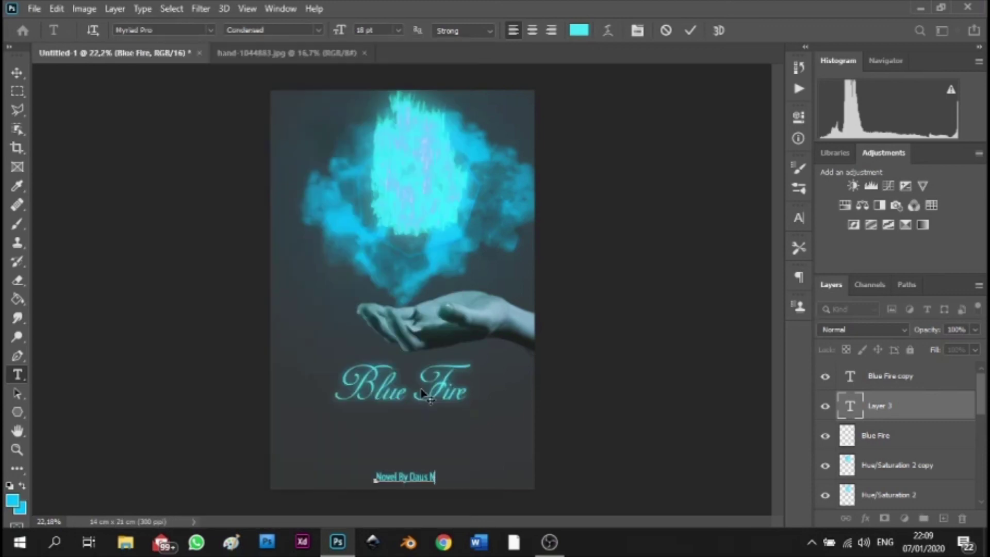
text(el)
key(ctrl+t)
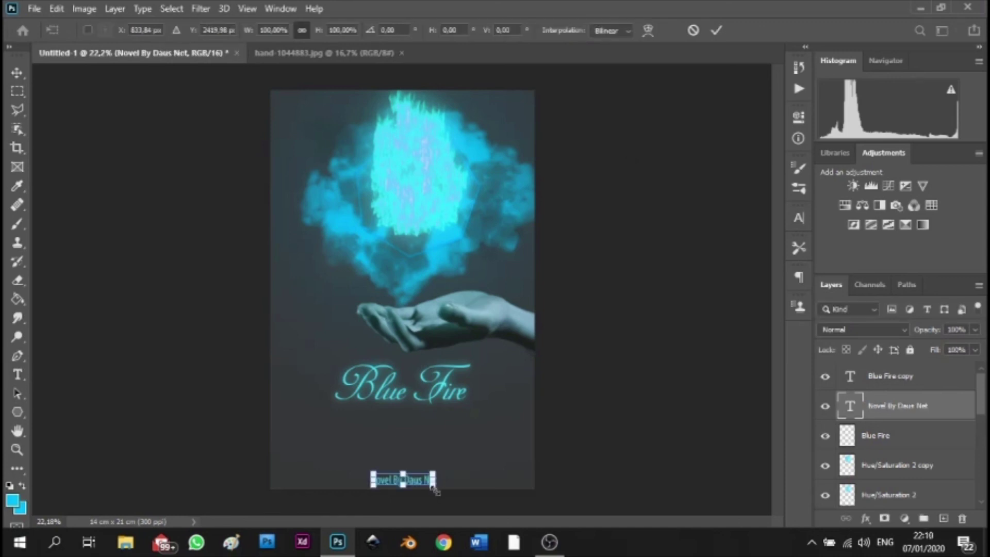